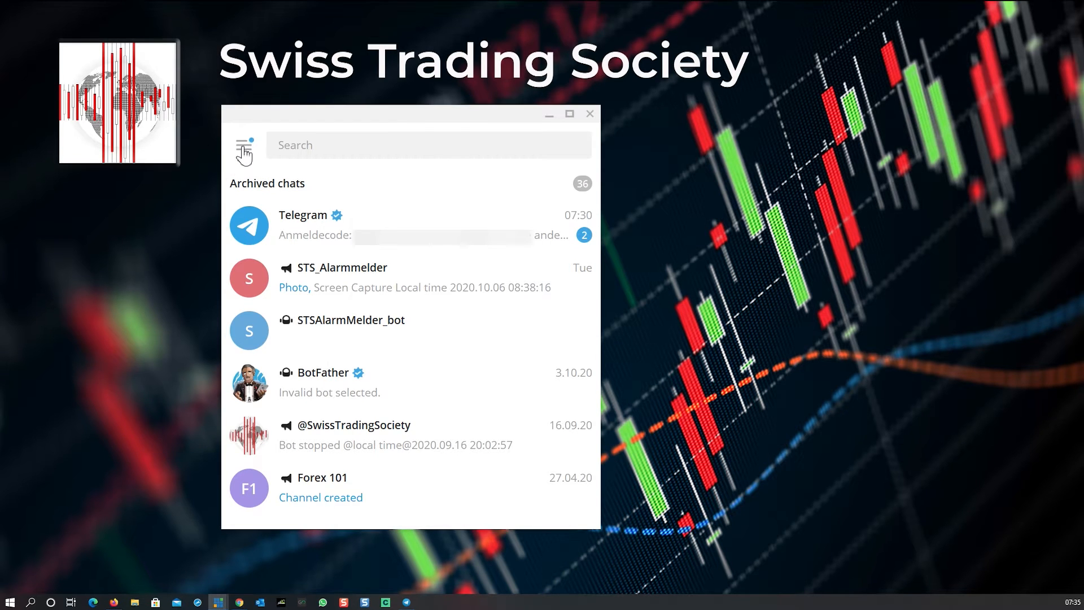
- Start a new channel and enter STSSendScreenShots as the channel name
left_click(244, 150)
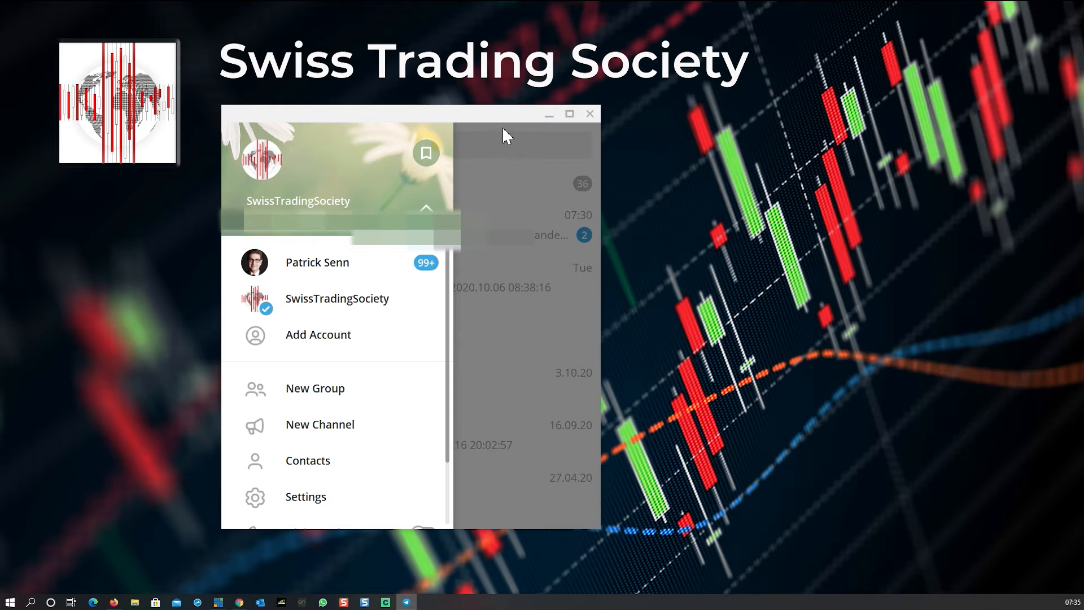
left_click(489, 172)
left_click(244, 150)
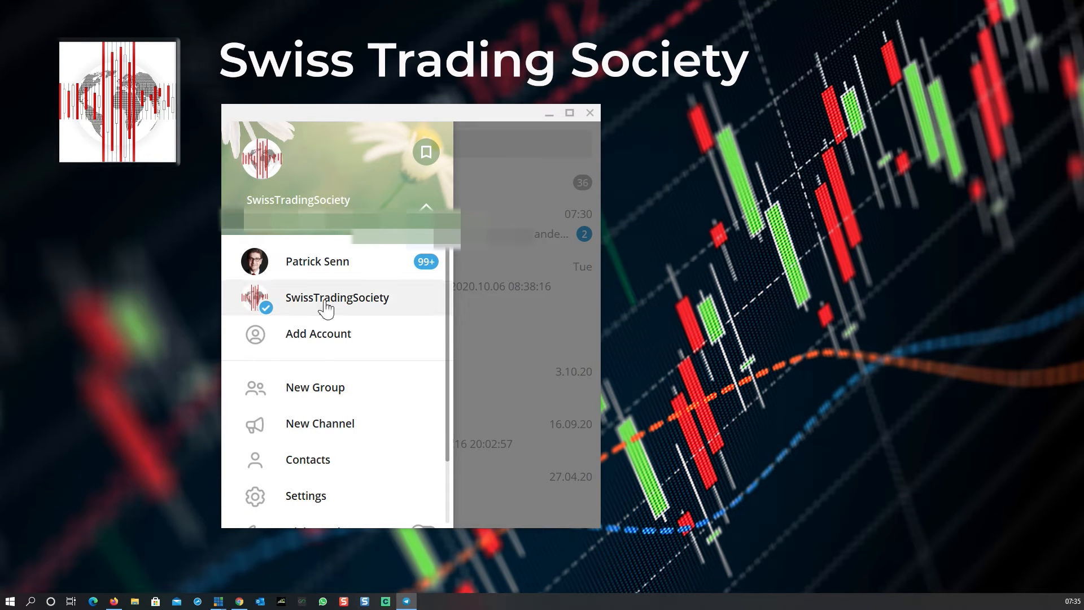
left_click(326, 429)
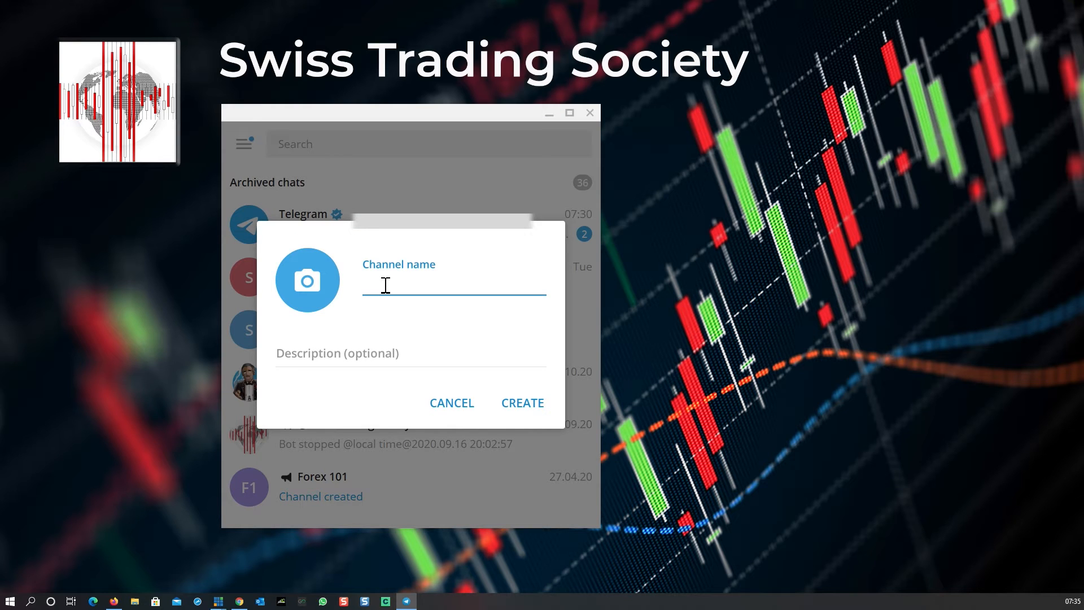
type("STSSSSS")
key("BackSpace")
key("BackSpace")
key("BackSpace")
type("SEnd")
key("BackSpace")
key("BackSpace")
key("BackSpace")
key("BackSpace")
key("BackSpace")
type("S")
key("BackSpace")
key("BackSpace")
key("BackSpace")
type("STSSendScreenShots")
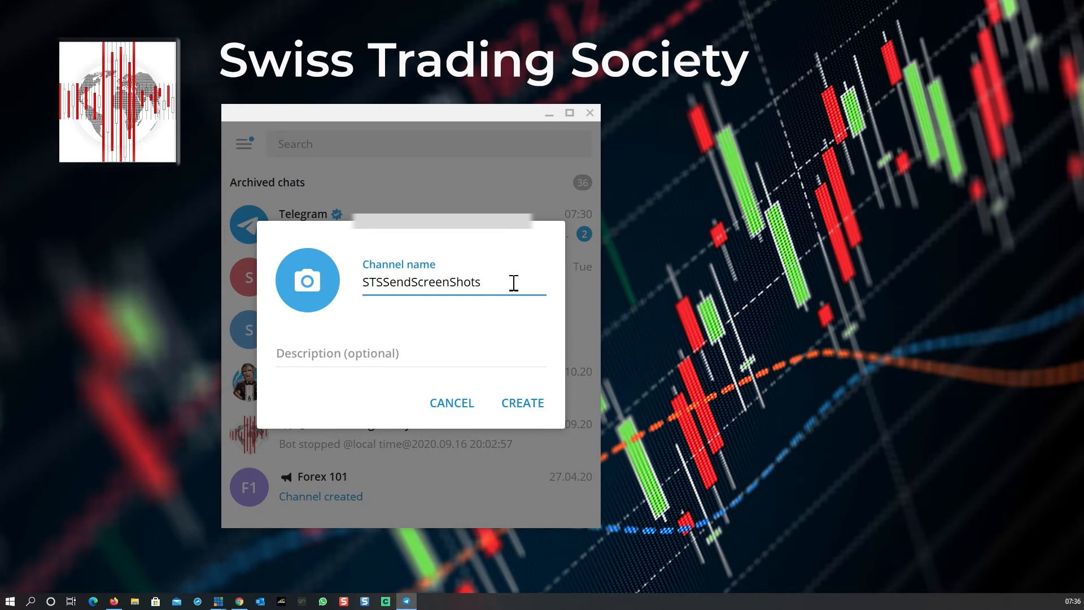
- Copy the channel name and paste it into the Google Docs document below the title line
left_click_drag(508, 282, 365, 285)
key("ctrl+c")
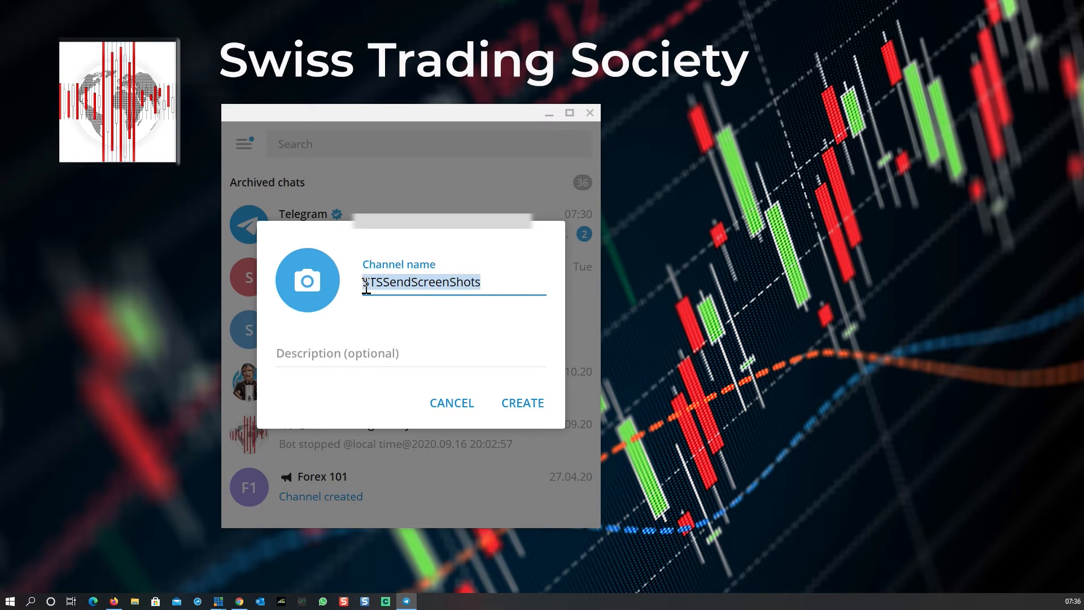
left_click(450, 543)
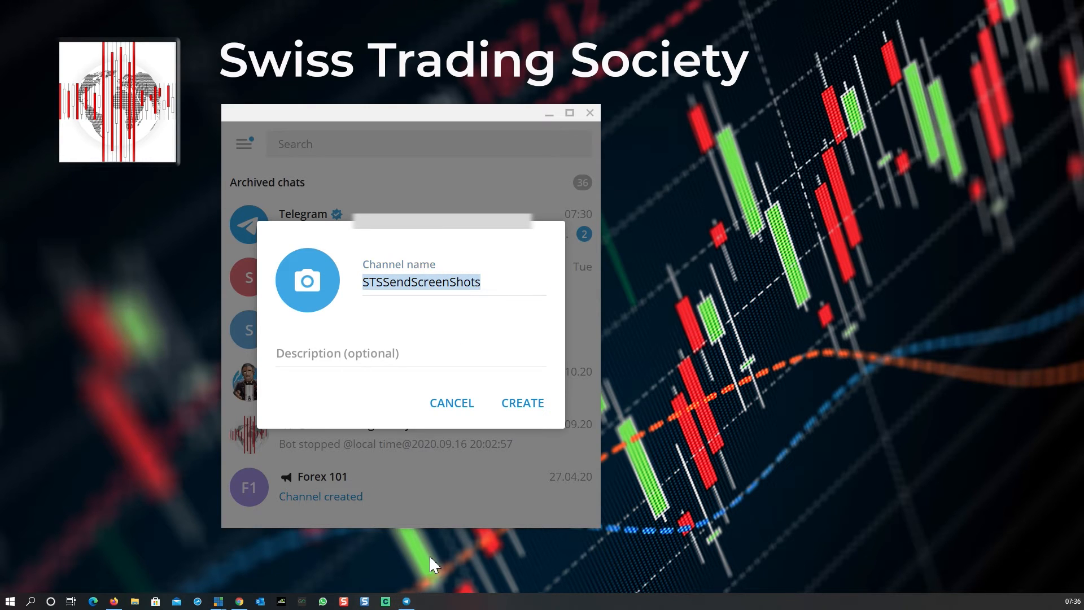
left_click(240, 603)
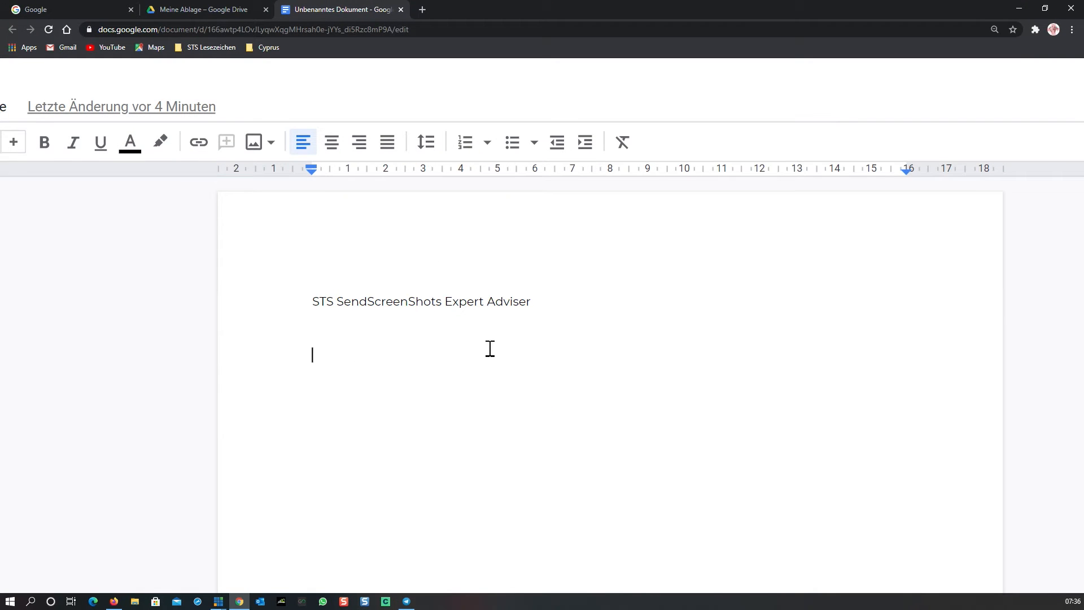
key("ctrl+v")
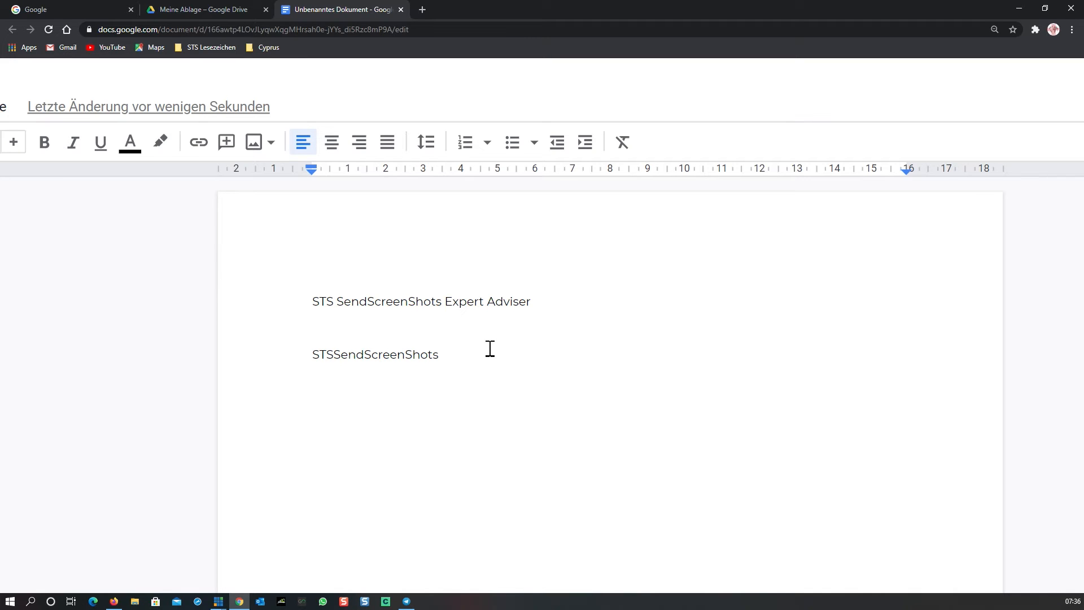
- Make the document's title line bold
scroll(490, 348, "down", 1)
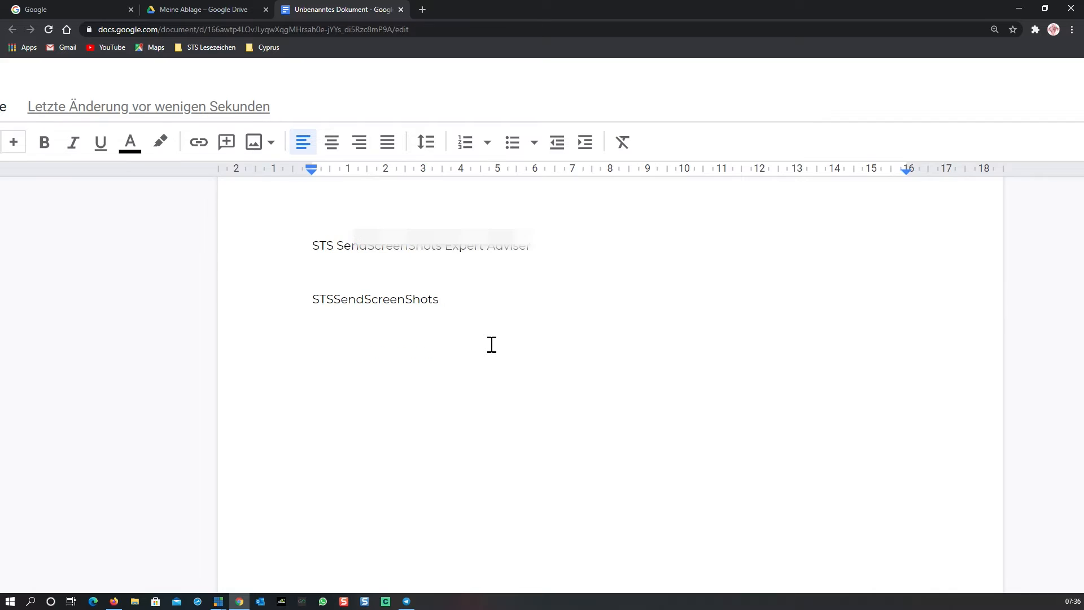
left_click_drag(302, 253, 562, 249)
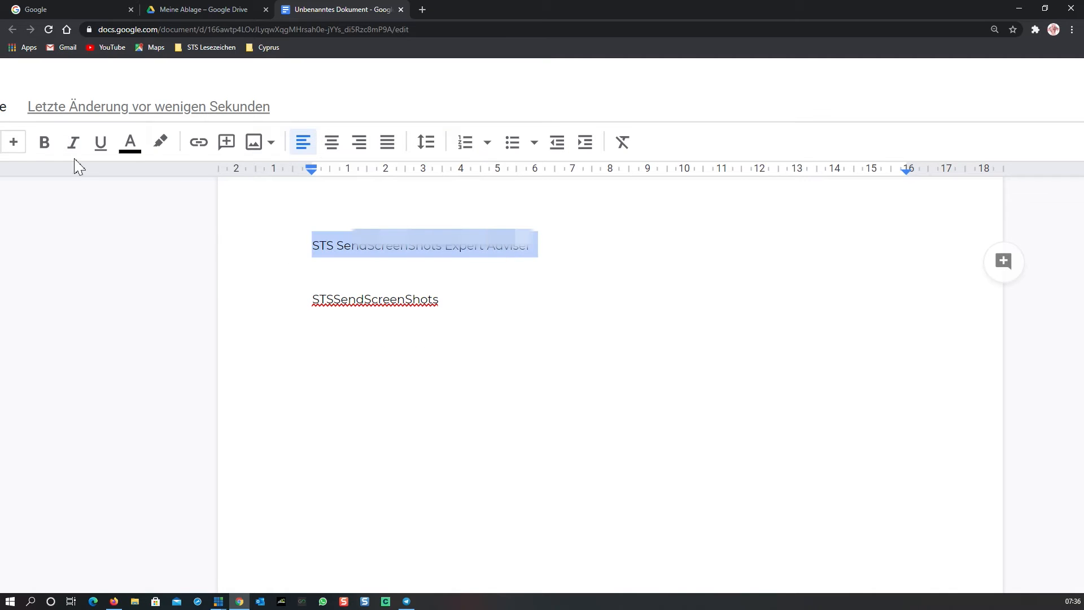
left_click(45, 142)
left_click(571, 244)
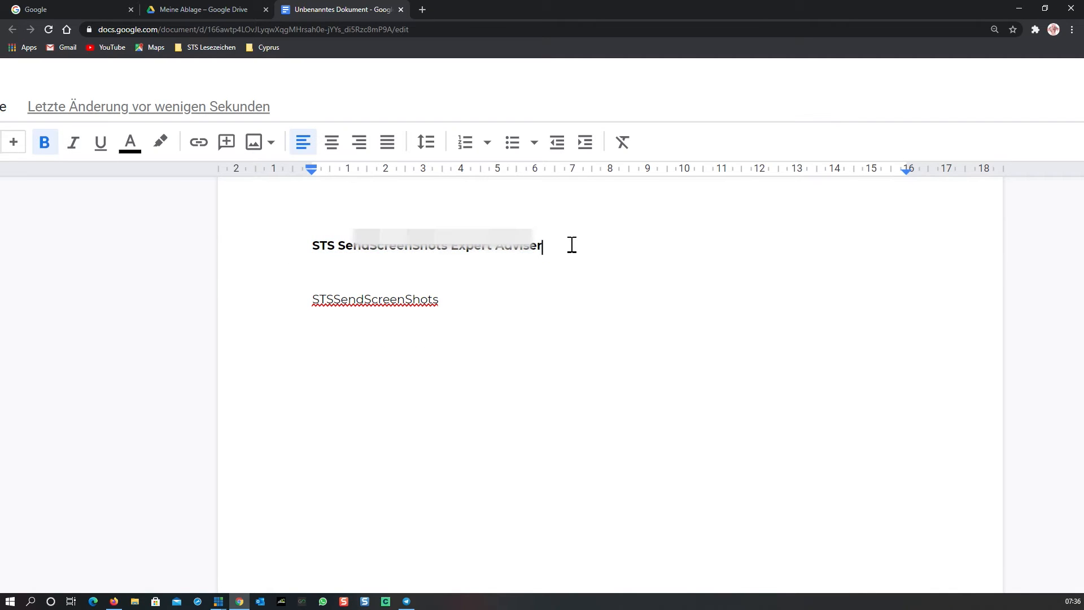
- Append " / Installation" to the end of the title
type("/ Installation")
- Insert a new line above the pasted channel name and label it Channel Name
left_click_drag(455, 304, 315, 312)
left_click(316, 277)
key("Return")
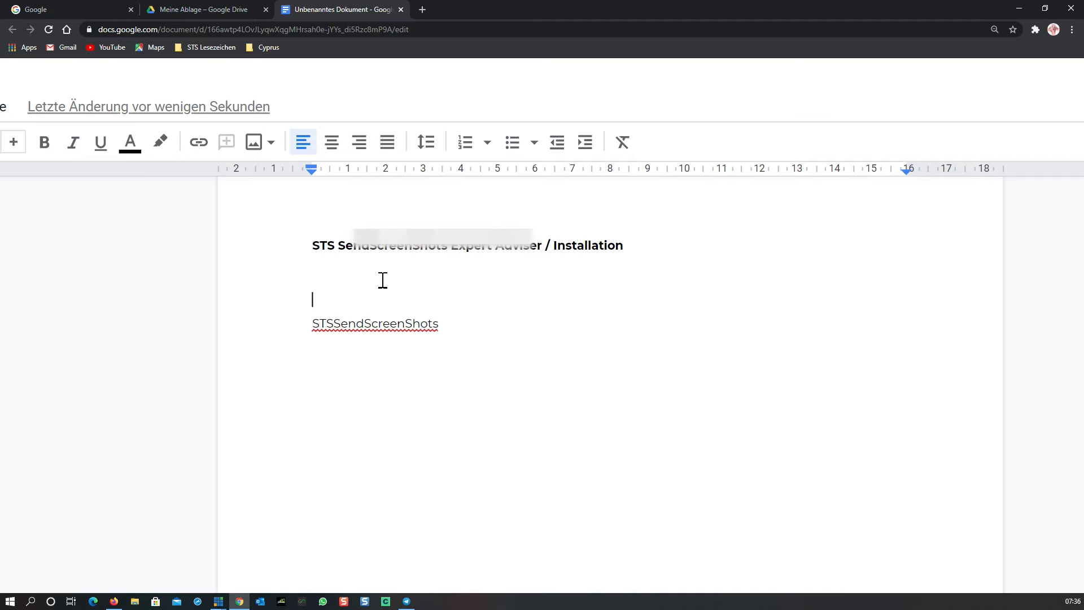
type("Channel Name")
- Create the channel as public and set its link to t.me/STSSendScreenShots
left_click(407, 600)
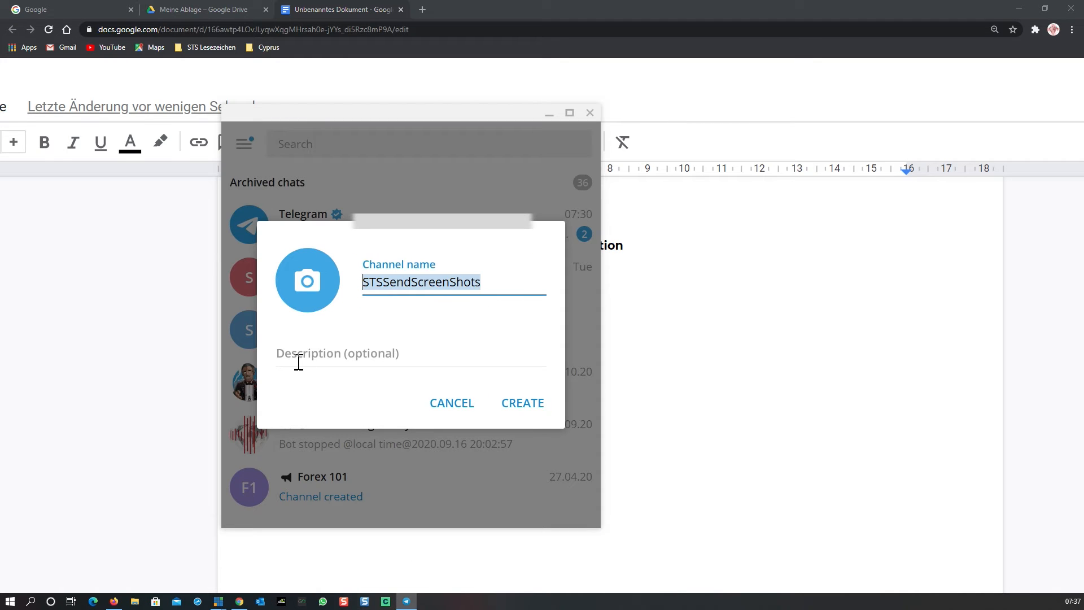
left_click(522, 407)
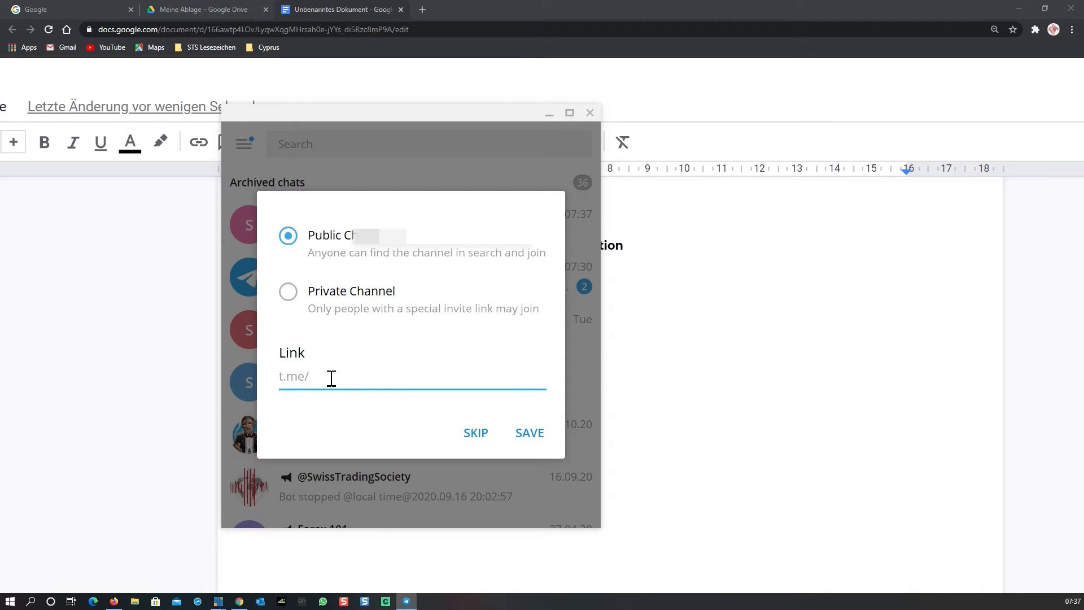
type("SSS")
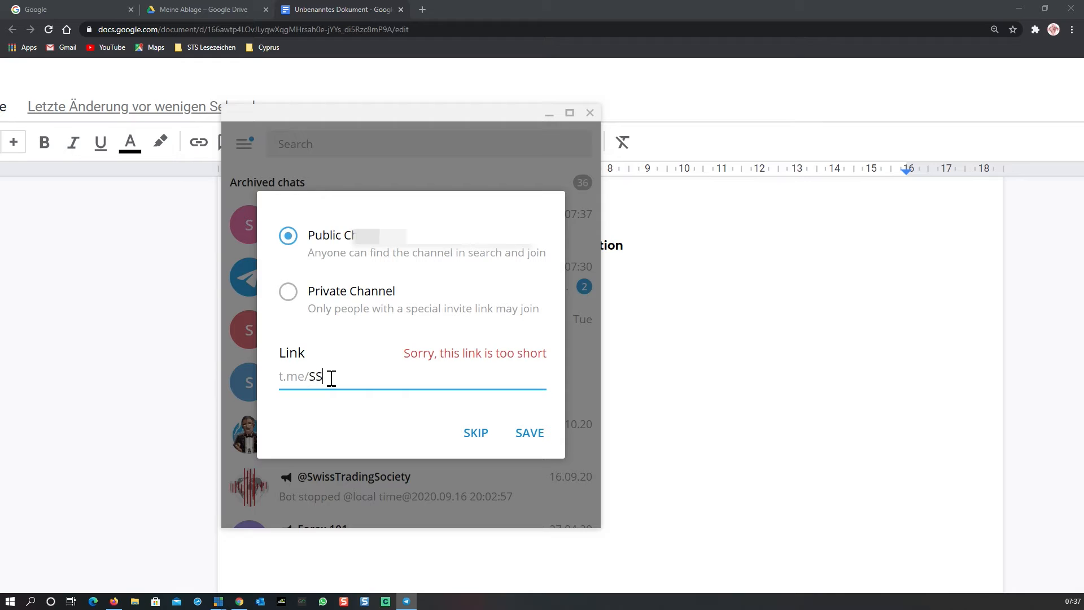
key("BackSpace")
key("BackSpace")
type("TSSendScreen")
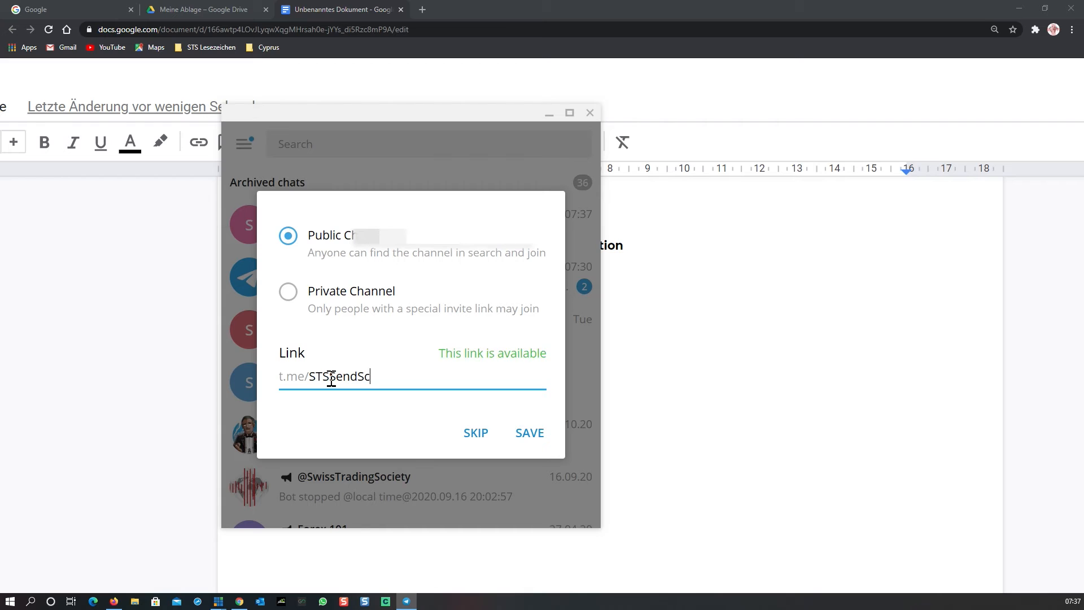
type("Sho")
key("BackSpace")
key("BackSpace")
type("hots")
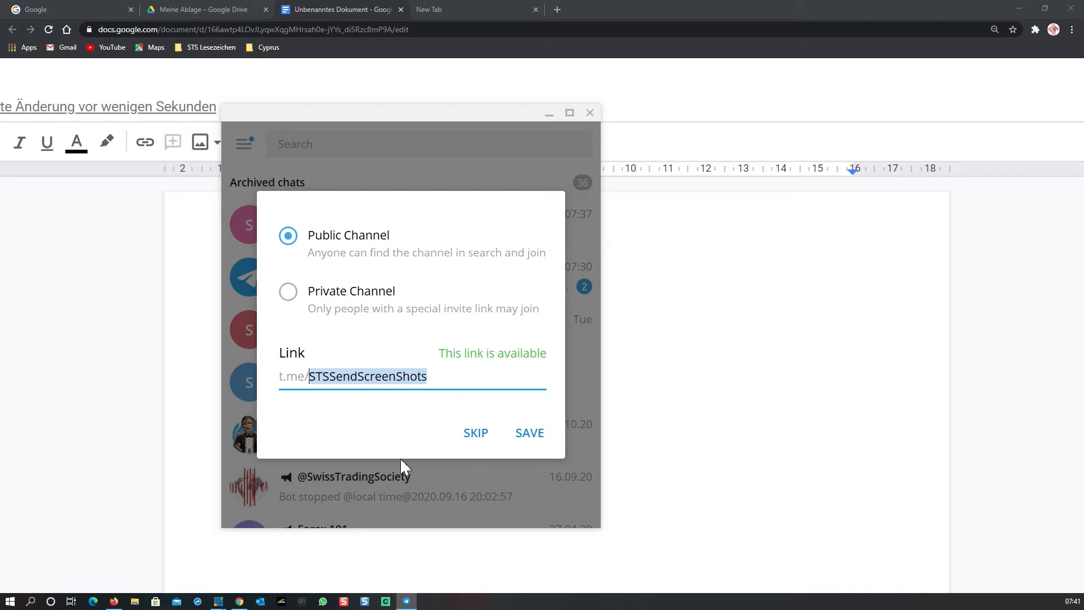
- Copy the channel link and paste it into the document after m.te/ on a new line
left_click(444, 381)
left_click(279, 381)
left_click_drag(278, 382, 456, 384)
key("ctrl+c")
left_click(675, 445)
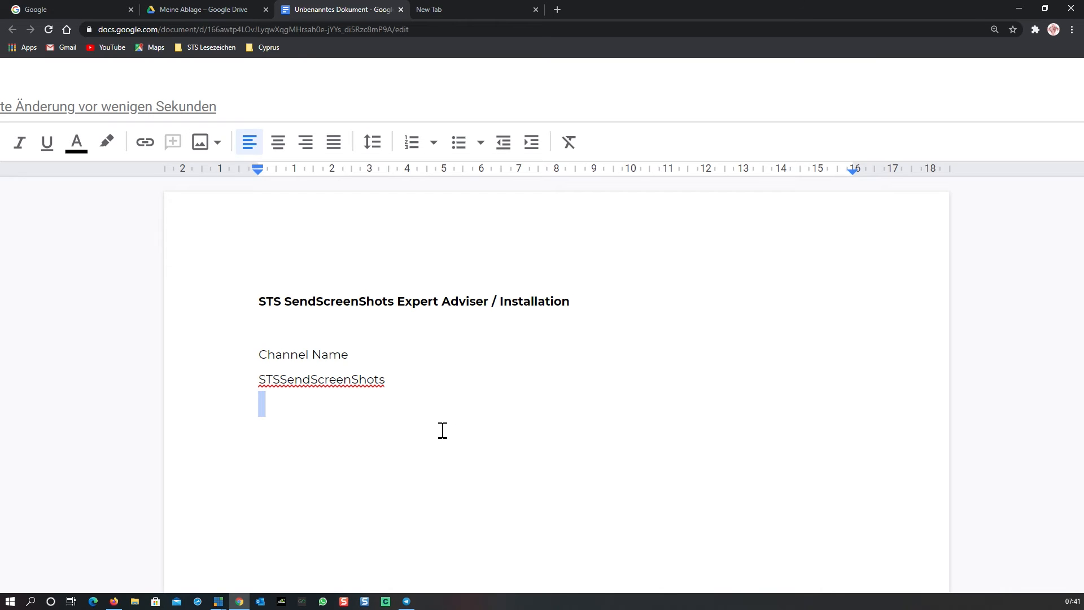
type("m.te/")
key("ctrl+v")
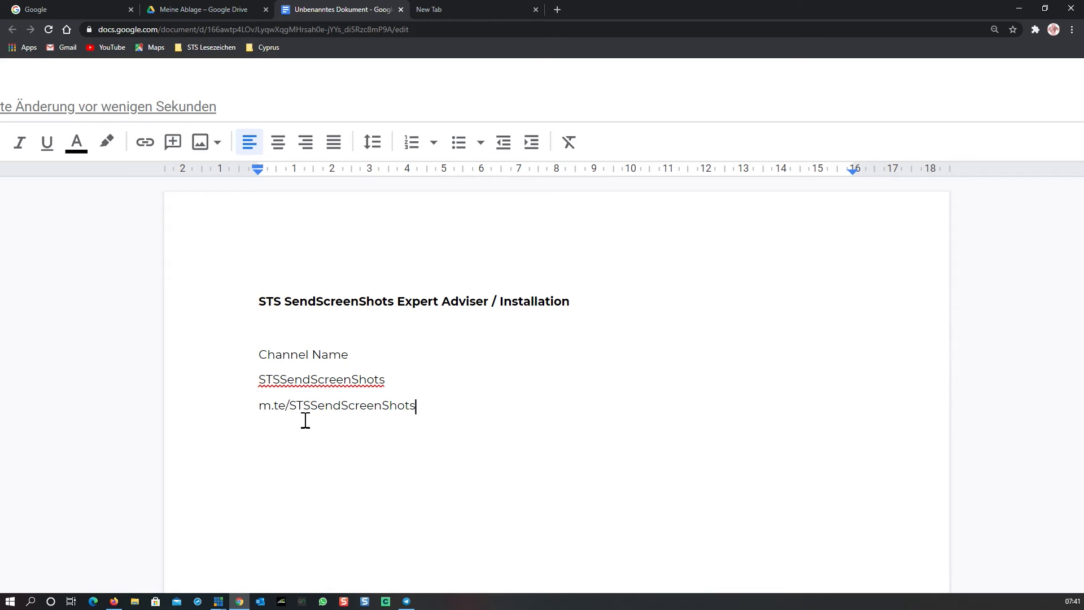
- Insert a line above the link and label it Channel-Link
left_click(416, 380)
key("Return")
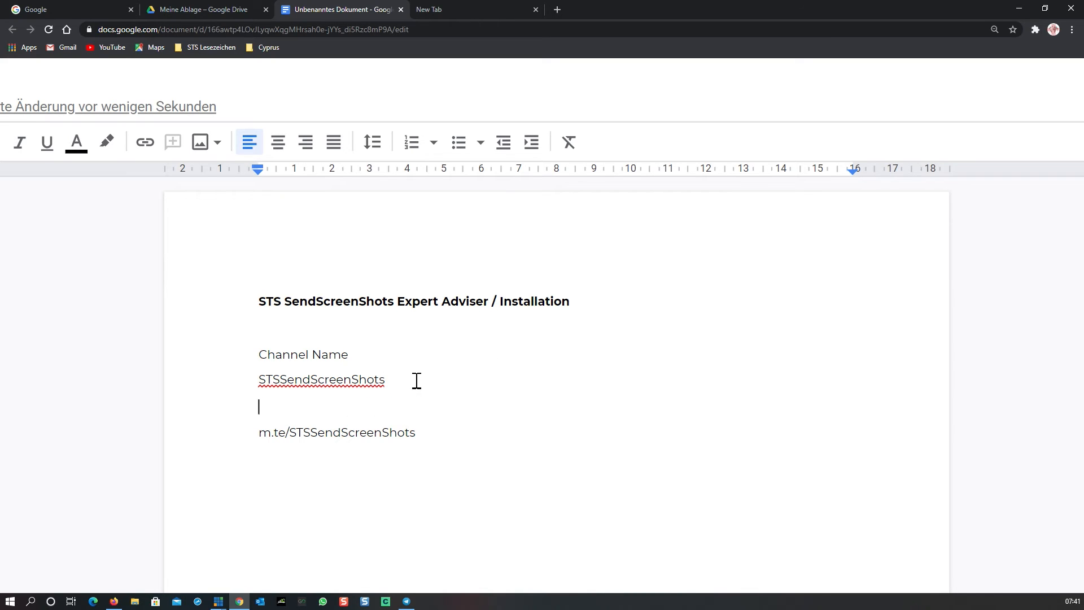
type("Channel-Link")
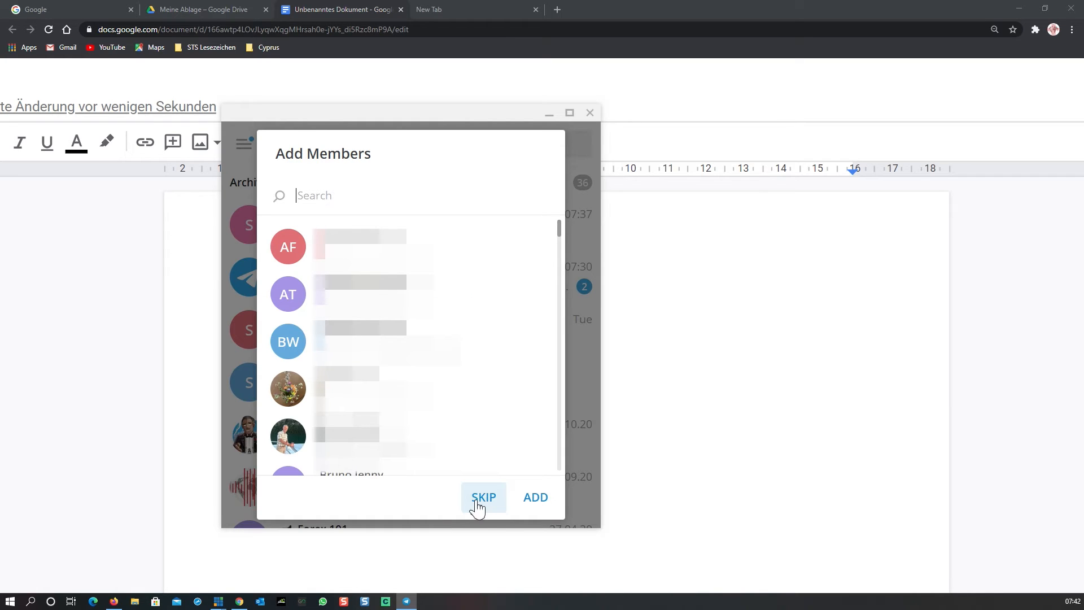
- Skip adding members to the channel and return to the chat list
left_click(484, 502)
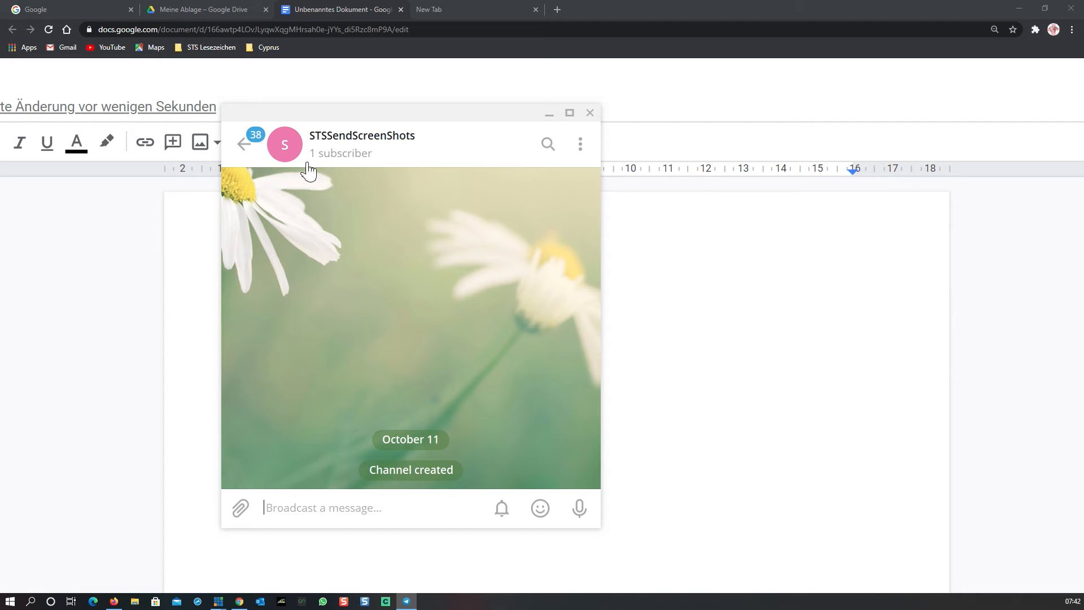
key("Escape")
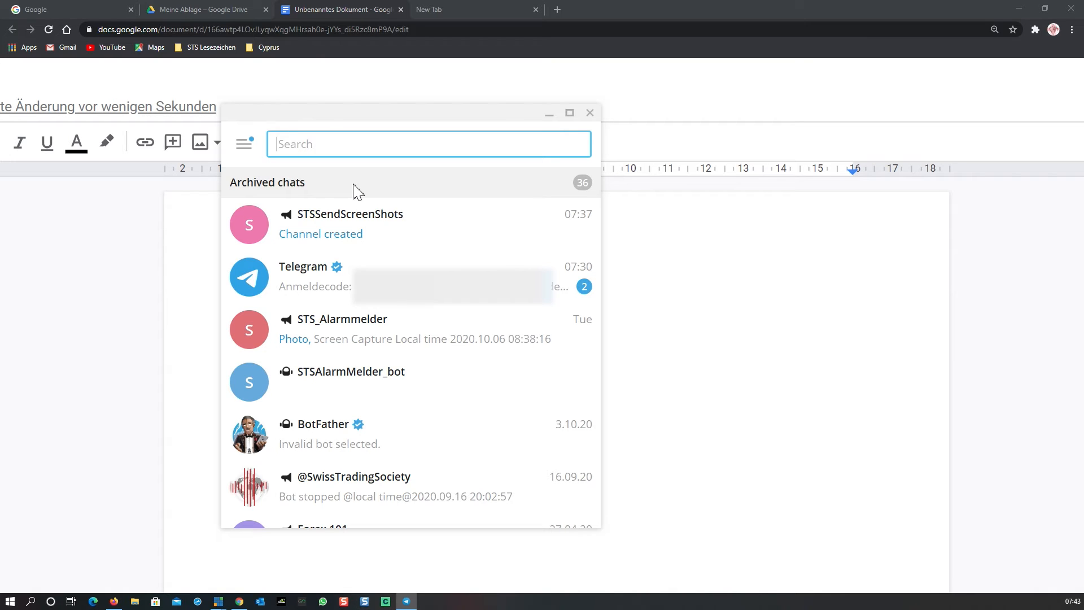
- Open the BotFather chat through a search for bot and send the /newbot command
type("bot")
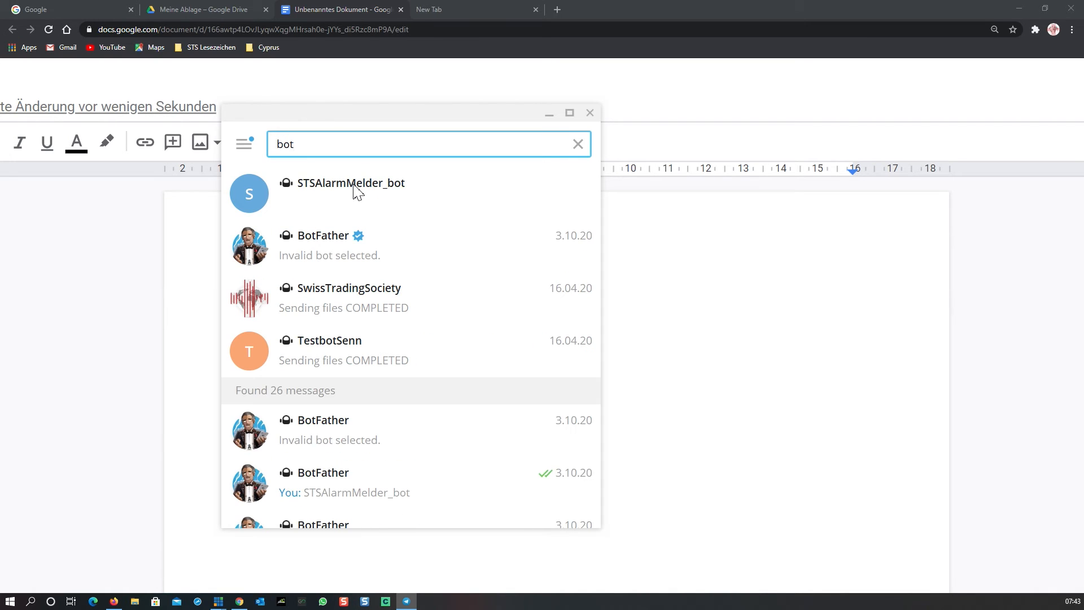
left_click(393, 254)
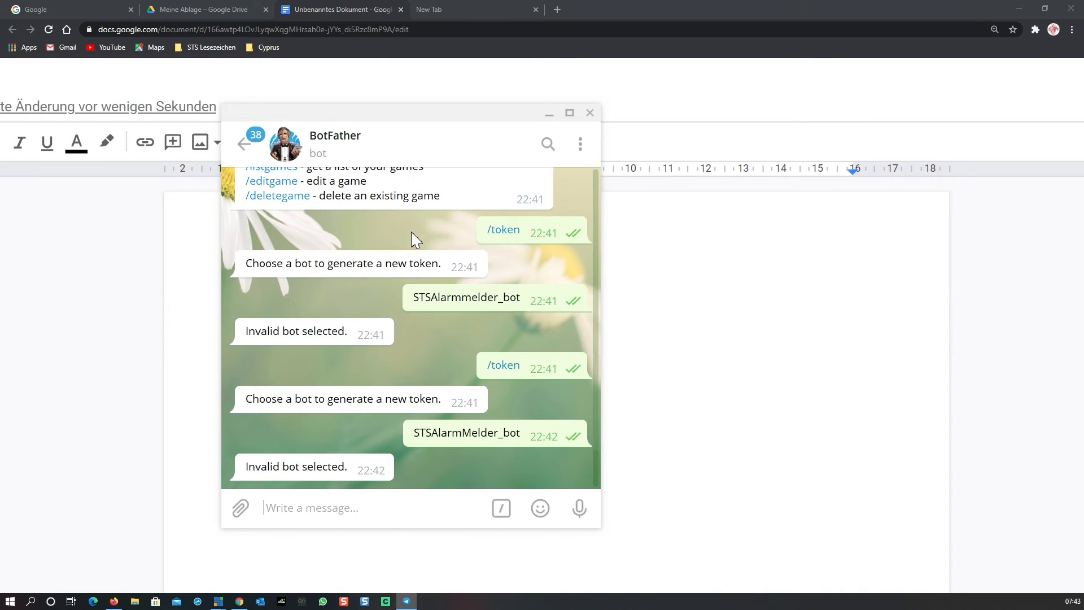
scroll(419, 225, "up", 5)
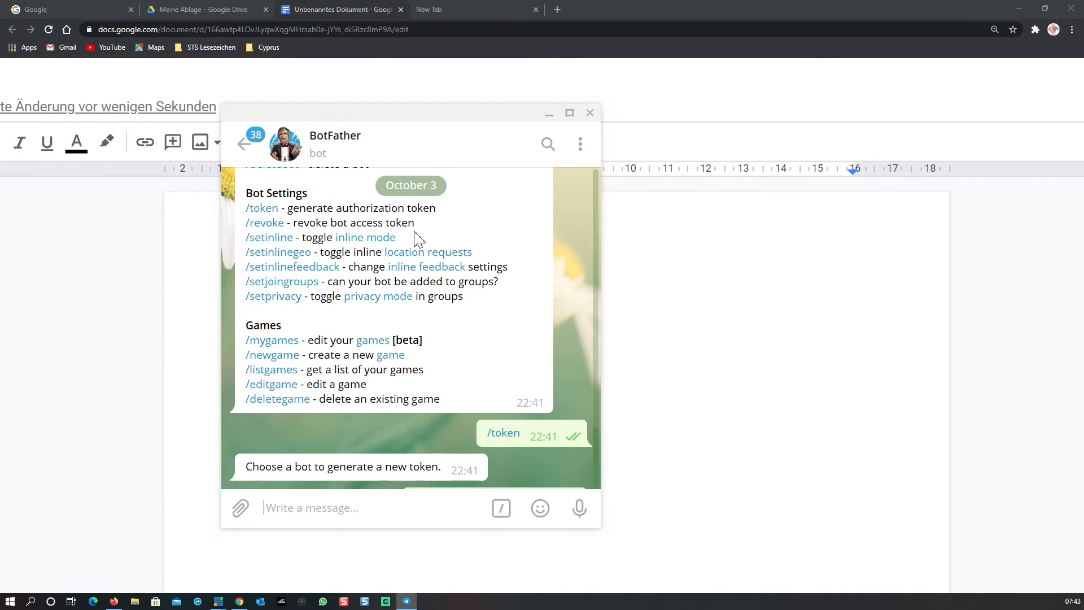
scroll(419, 238, "up", 4)
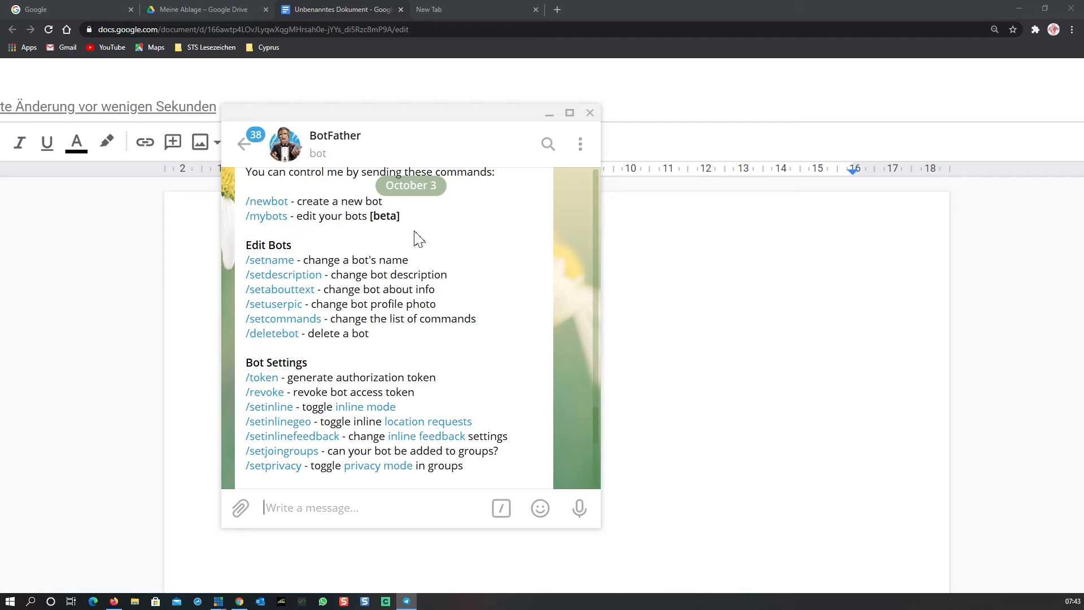
scroll(418, 237, "up", 1)
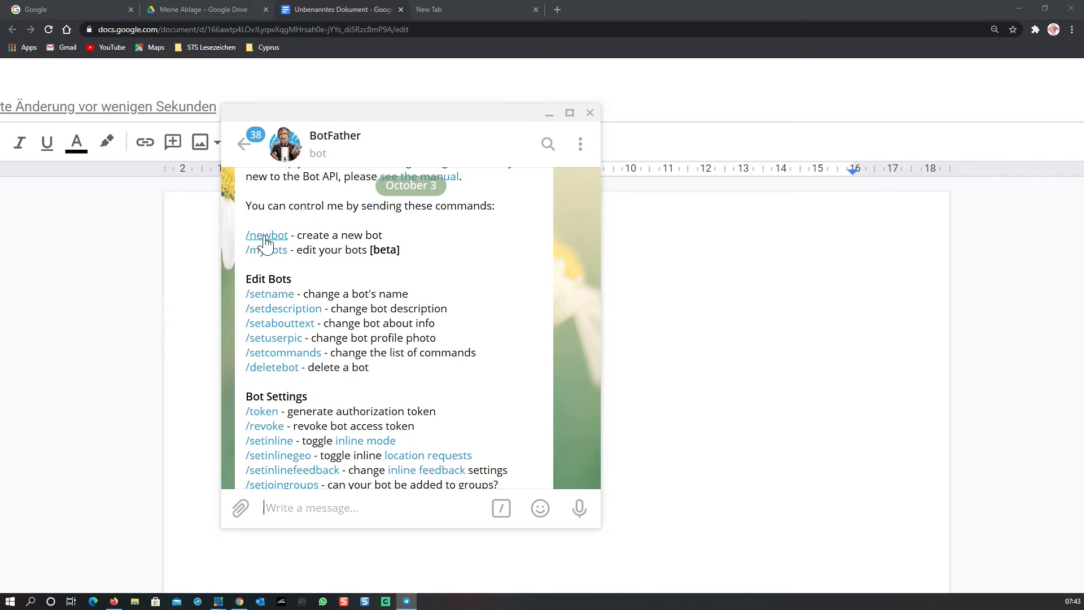
scroll(448, 231, "up", 2)
scroll(448, 232, "down", 1)
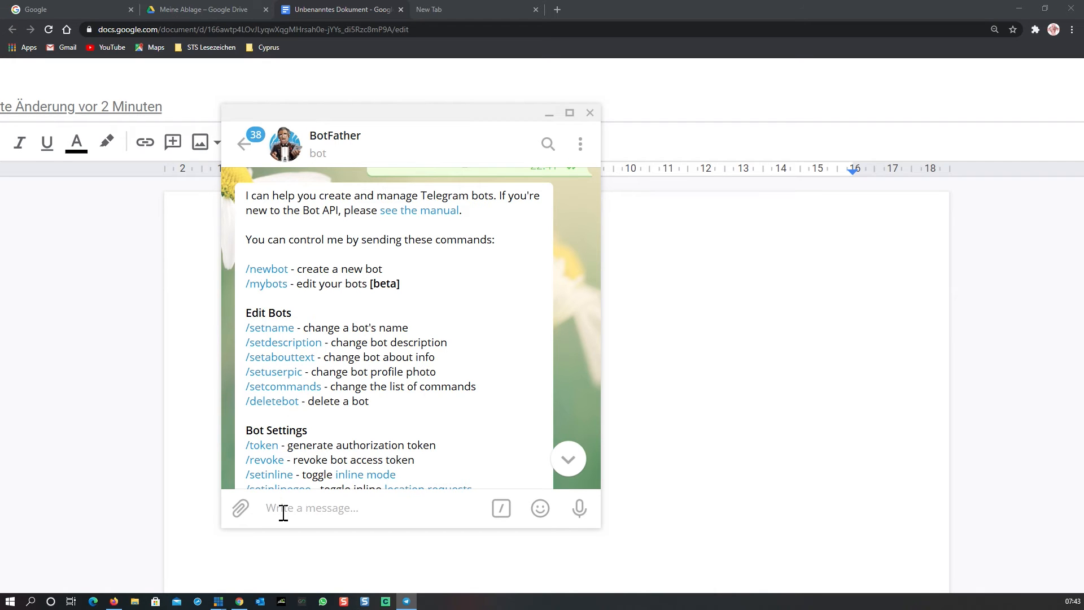
type("/")
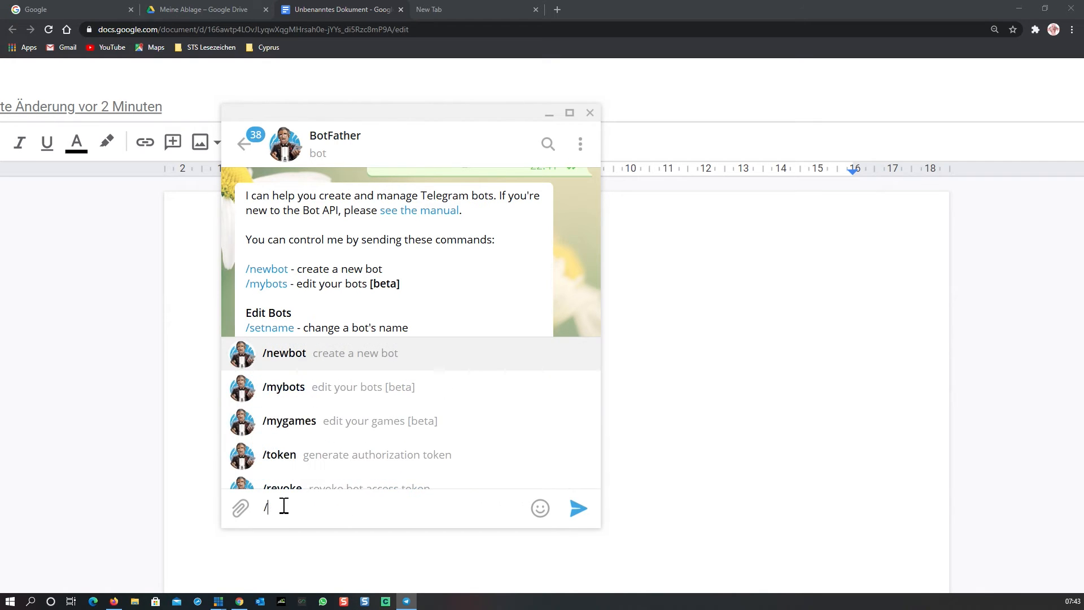
type("new")
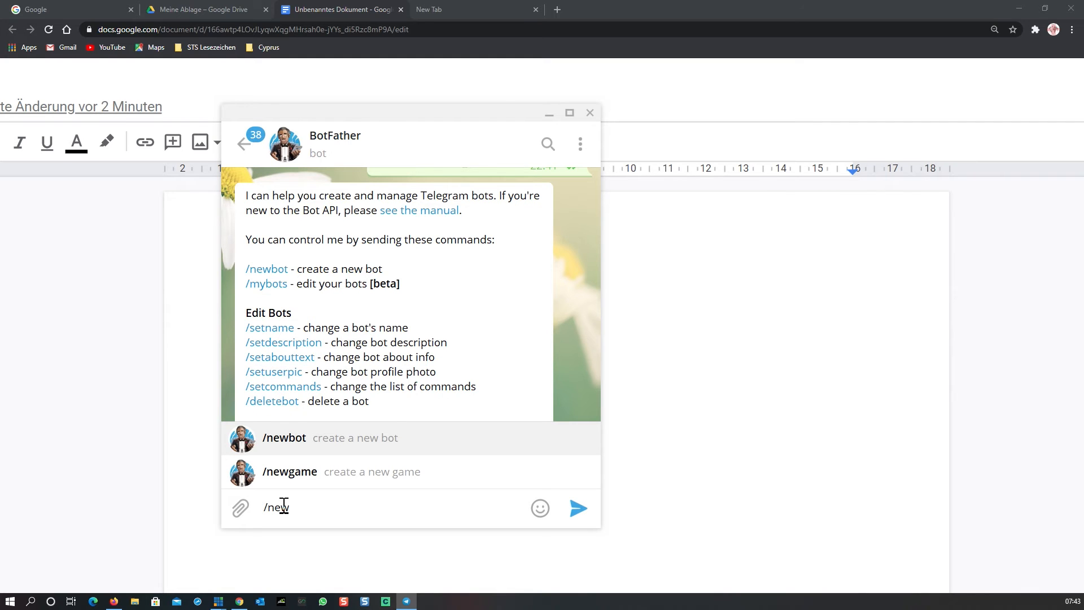
type("bot")
key("Return")
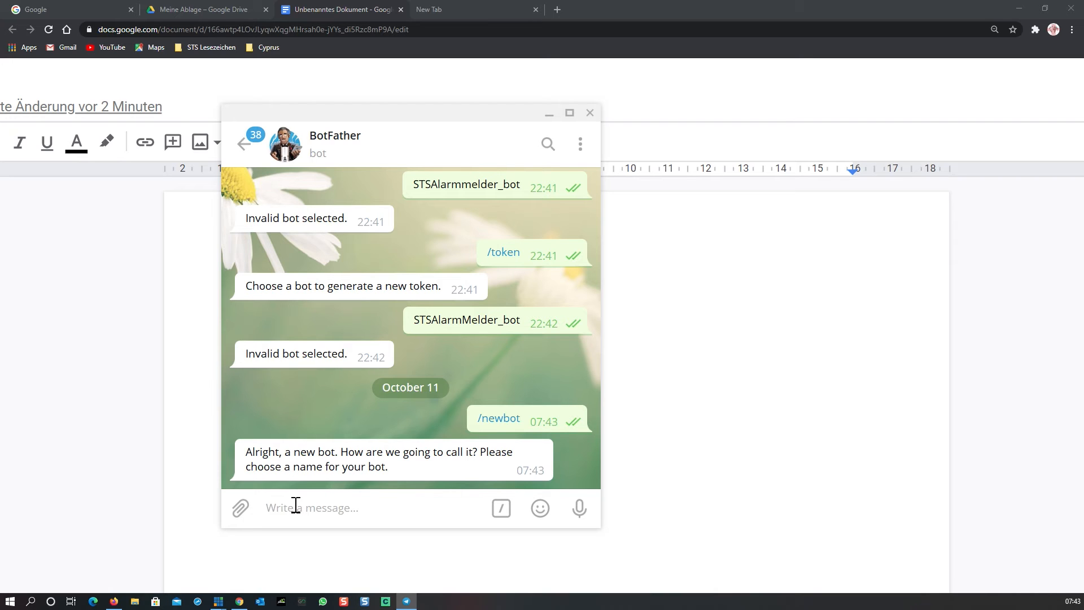
- Send STSSendScreenShots_bot as the new bot's name
type("S")
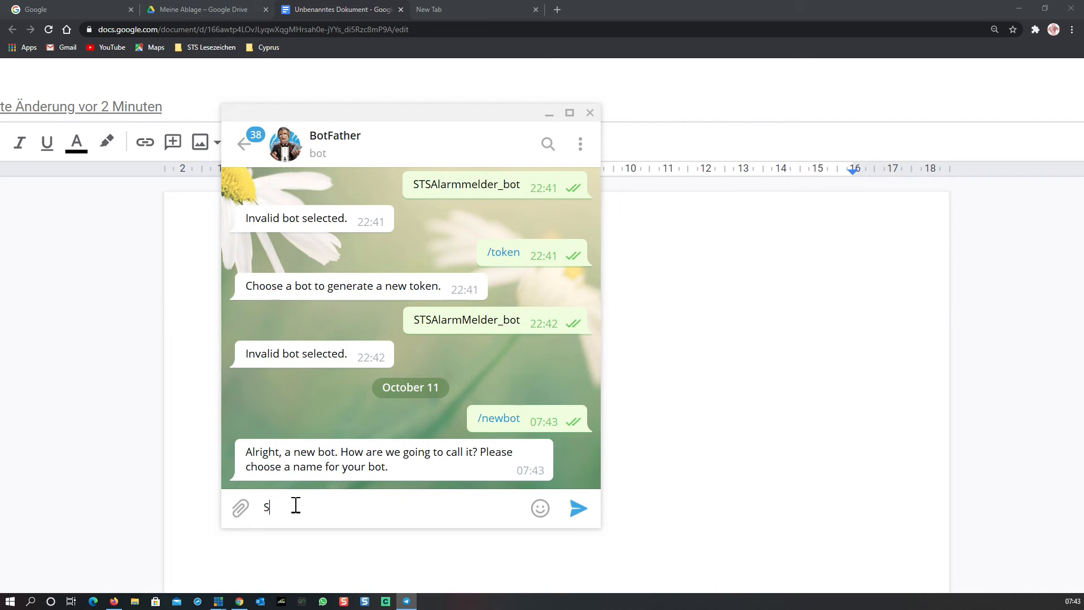
type("TSSendScreenSthos")
key("BackSpace")
key("BackSpace")
key("BackSpace")
key("BackSpace")
type("hots_bot")
key("Return")
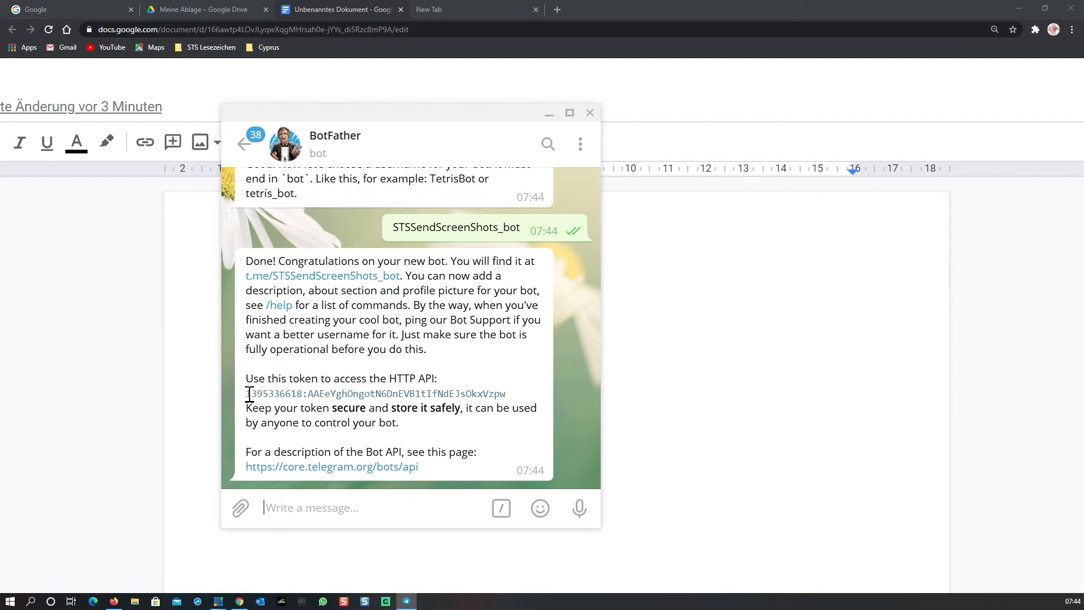
- Copy the new bot's HTTP API token and paste it into the document under a new Token: label below the channel link
left_click_drag(249, 393, 506, 401)
key("ctrl+c")
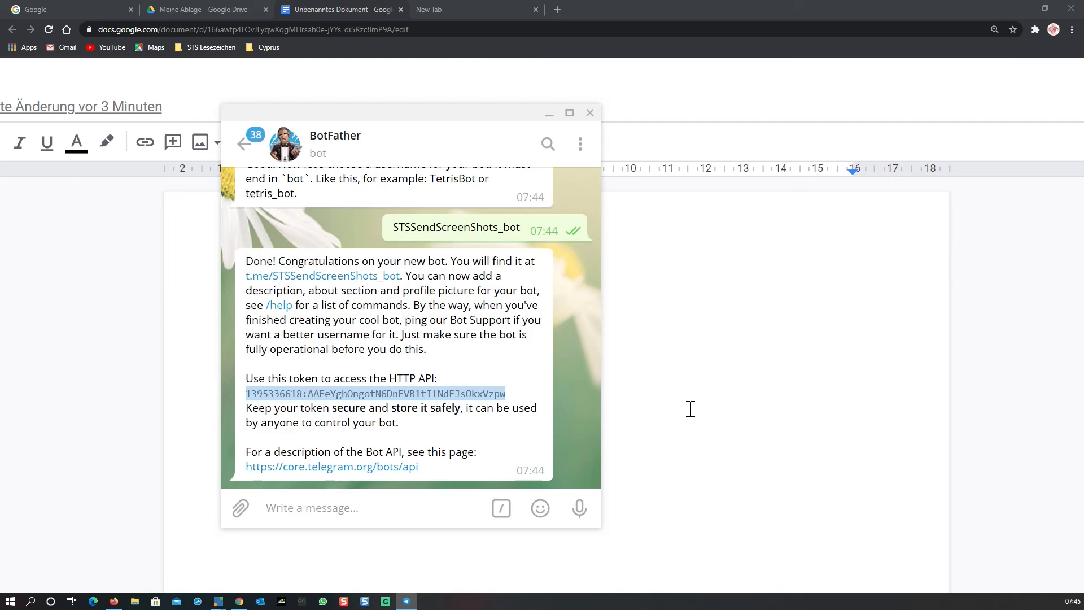
key("alt+Tab")
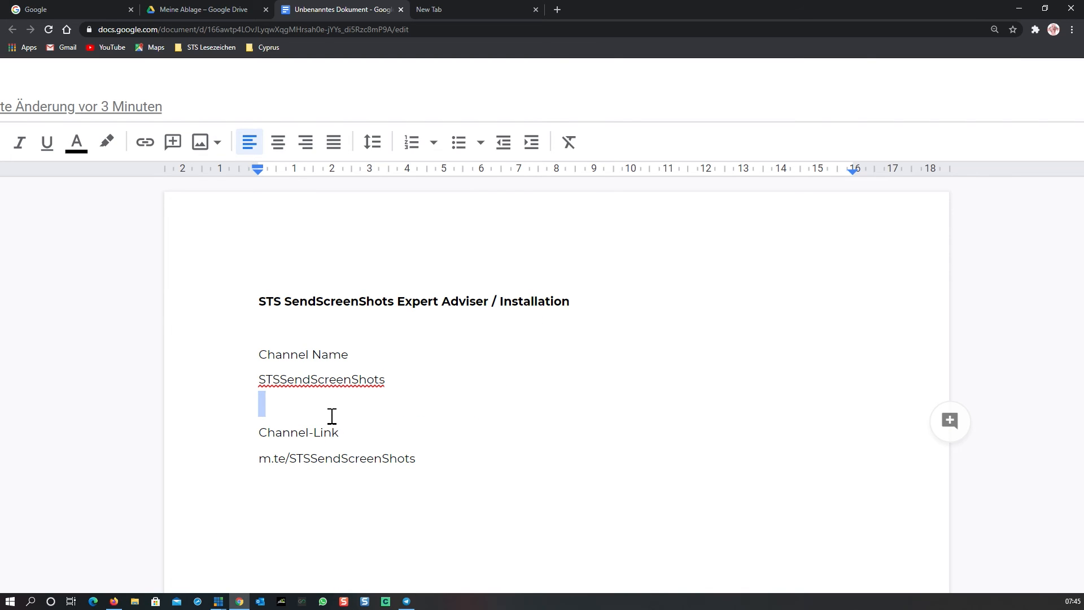
left_click(460, 467)
key("Return")
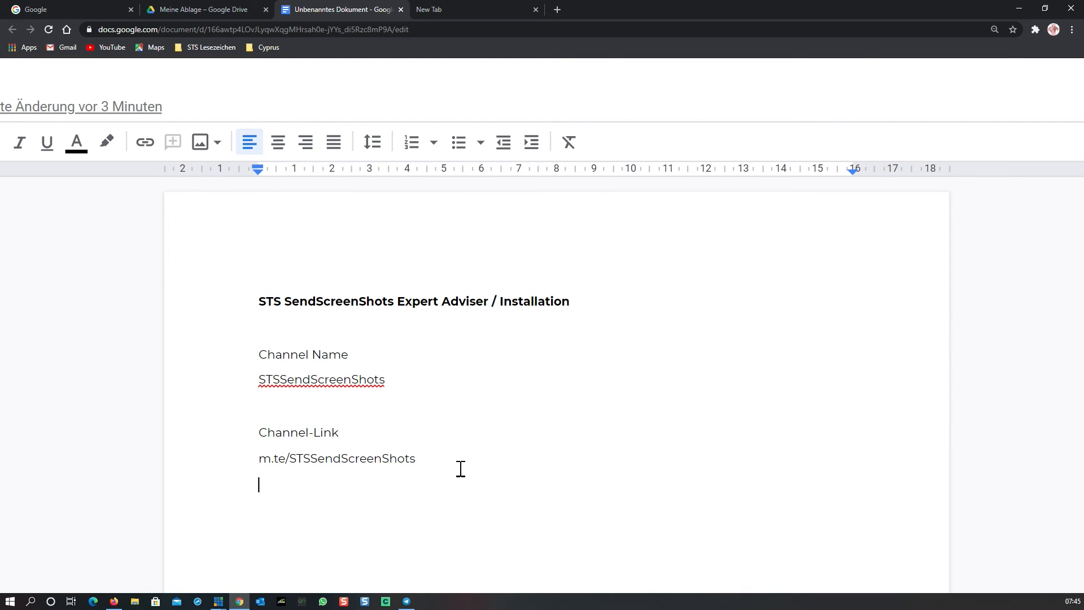
key("Return")
type("Token:")
key("Return")
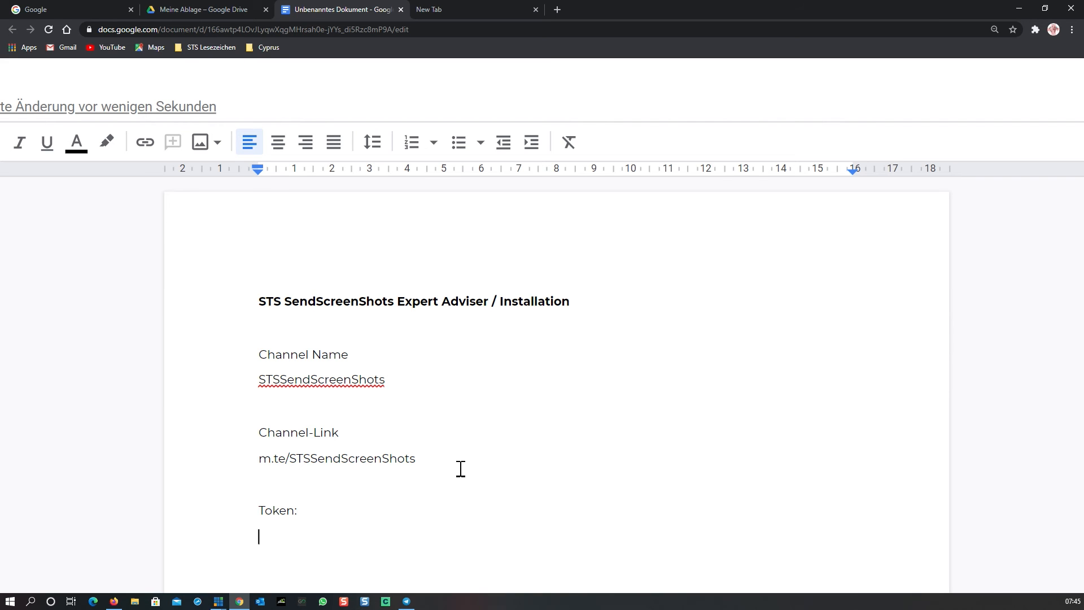
key("ctrl+v")
scroll(460, 480, "down", 2)
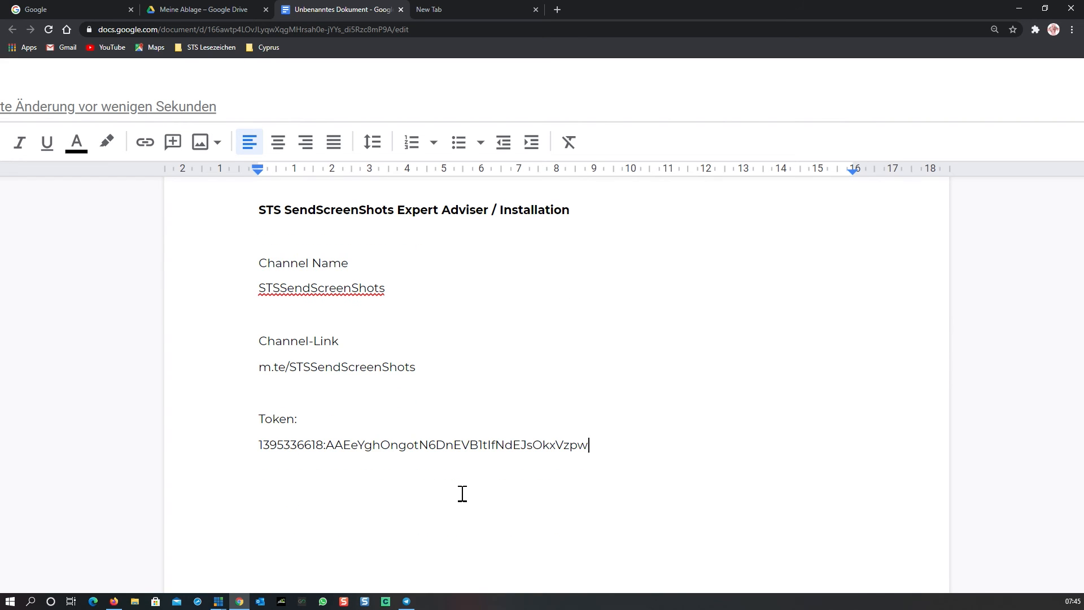
- Return to the chat list, open the STSSendScreenShots channel and start adding members to it
key("alt+Tab")
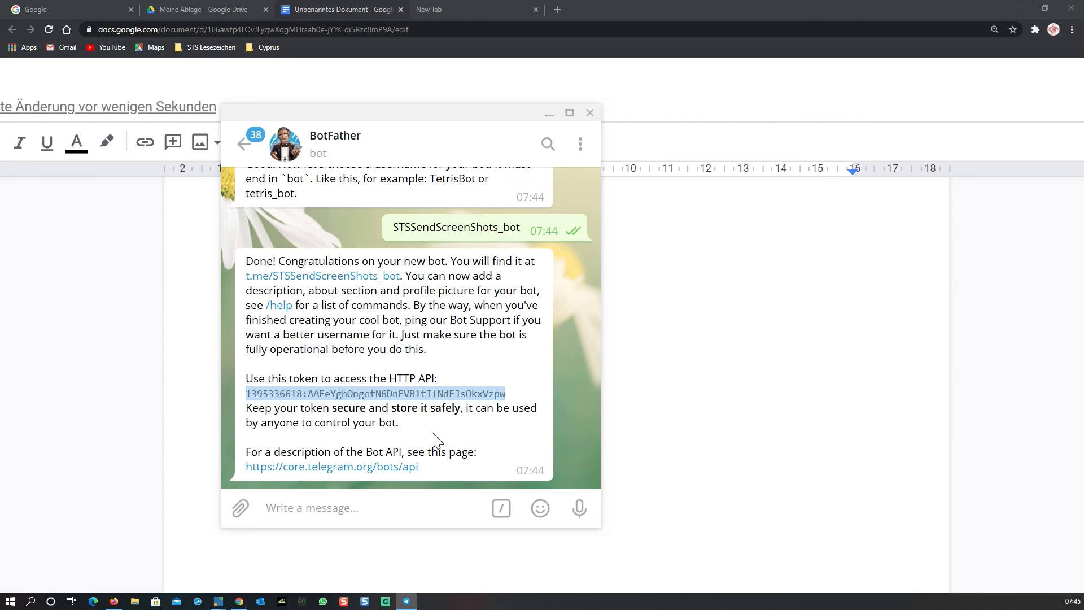
left_click(242, 148)
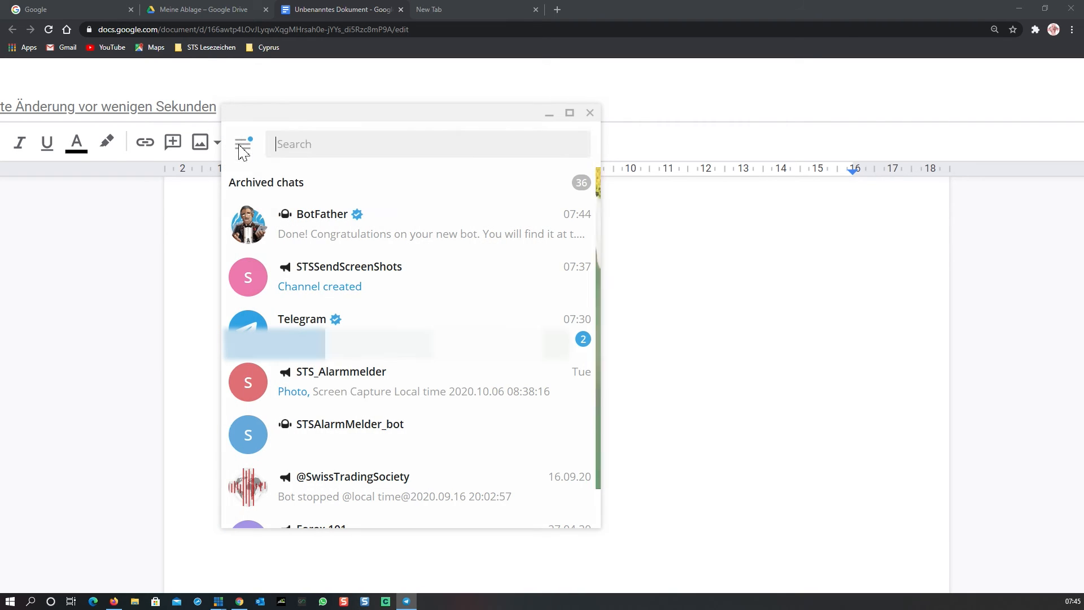
left_click(387, 285)
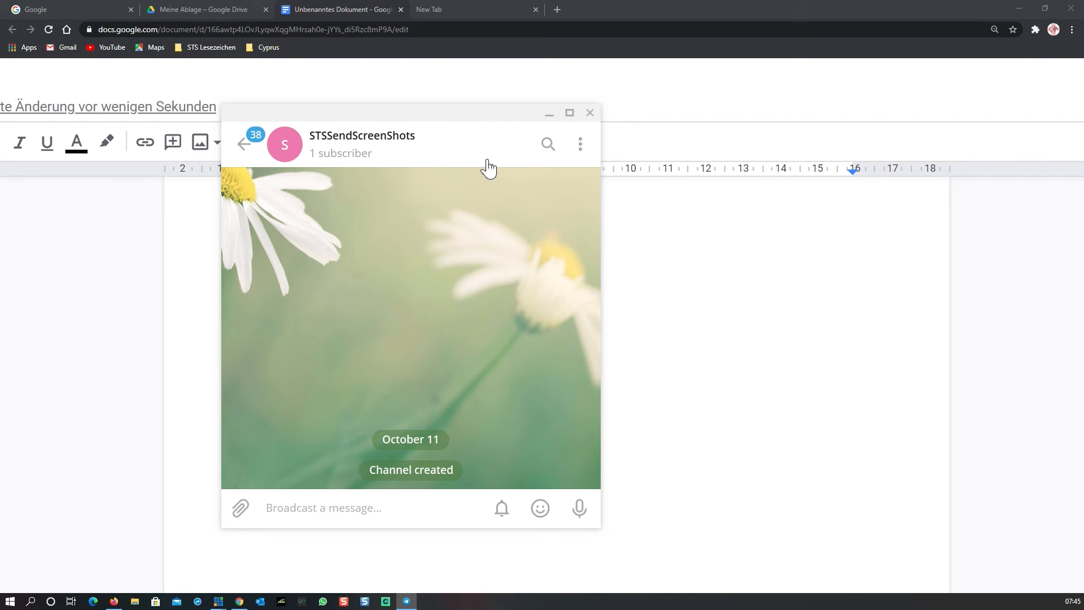
left_click(582, 148)
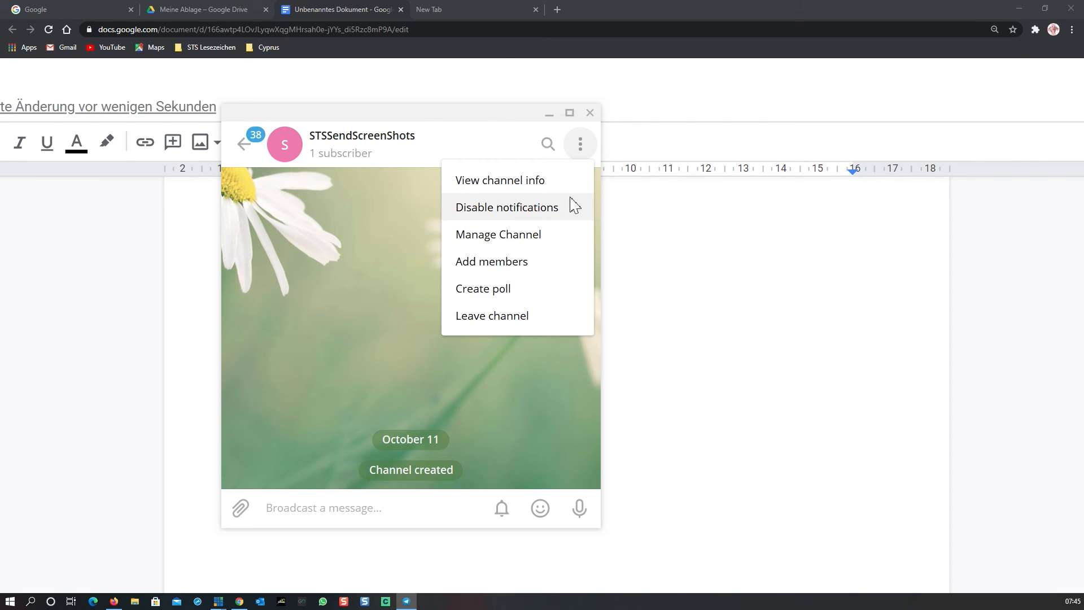
left_click(510, 266)
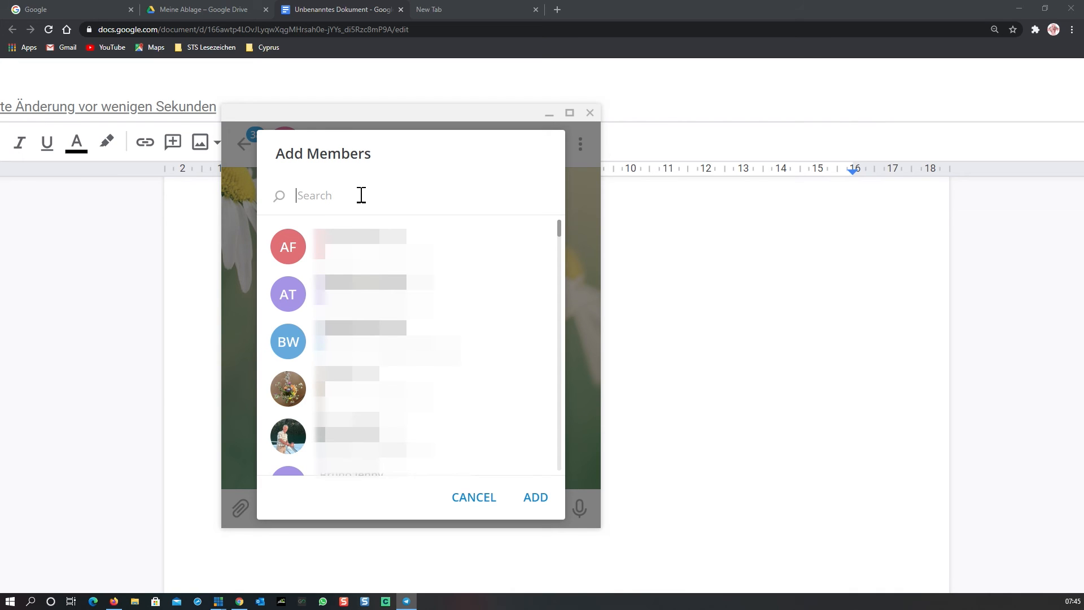
- Search the members list for STSSendScreenShots_bot and select it
type("STS")
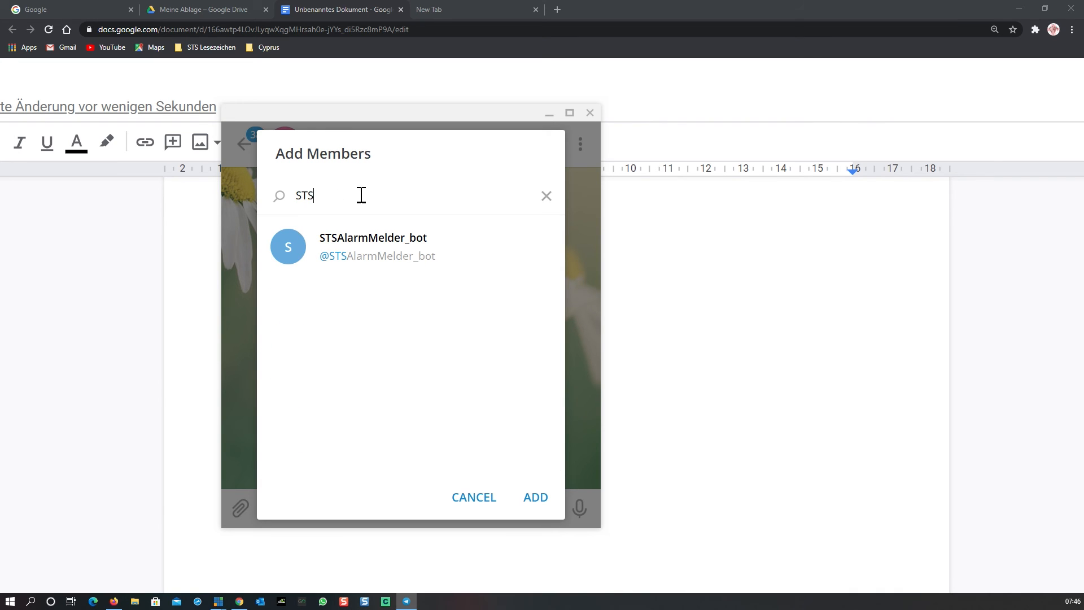
type("SEnc")
key("BackSpace")
key("BackSpace")
type("en")
type("d")
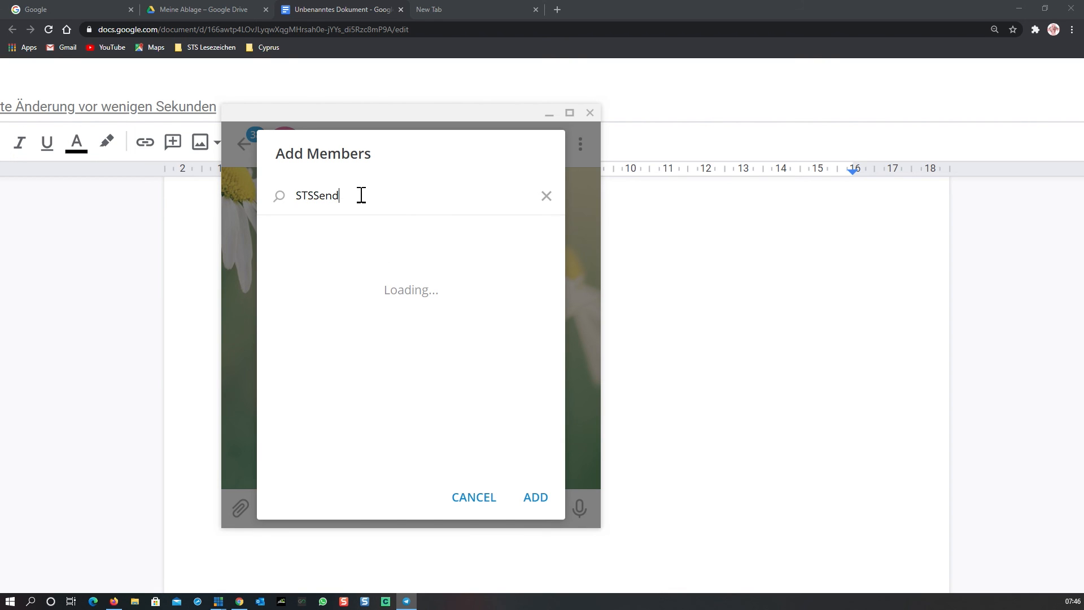
type("ScreenShots_bot")
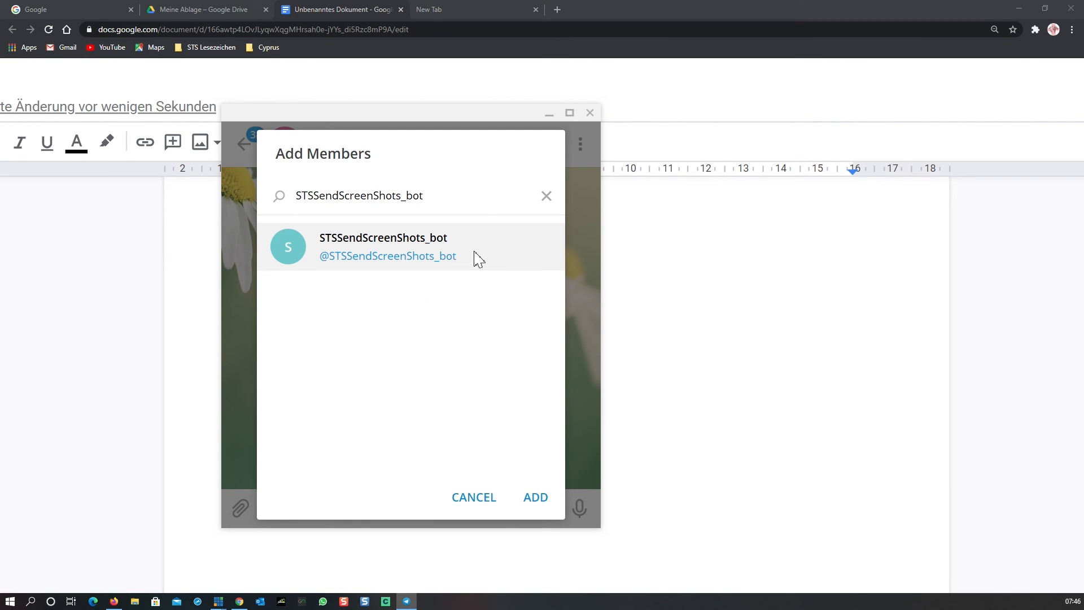
left_click(475, 257)
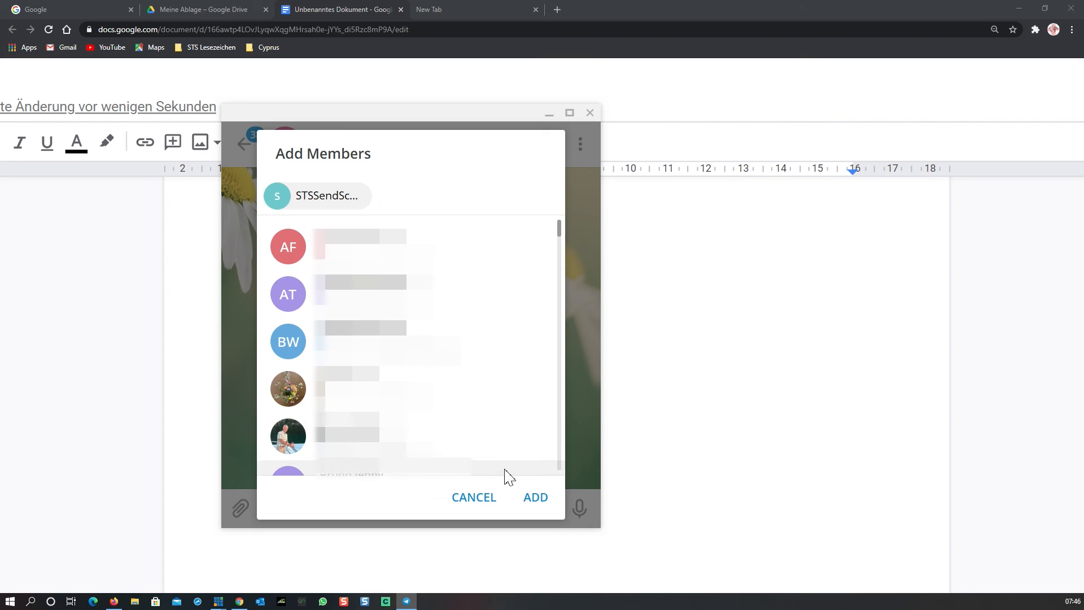
- Add the selected bot to the channel as an administrator, keeping its default admin rights
left_click(536, 498)
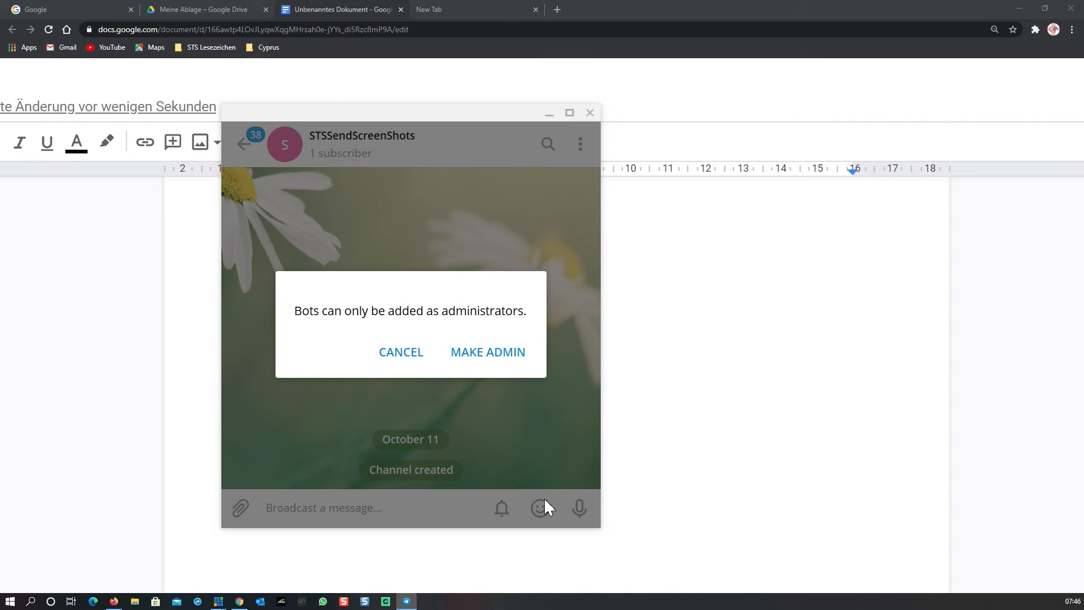
left_click(499, 370)
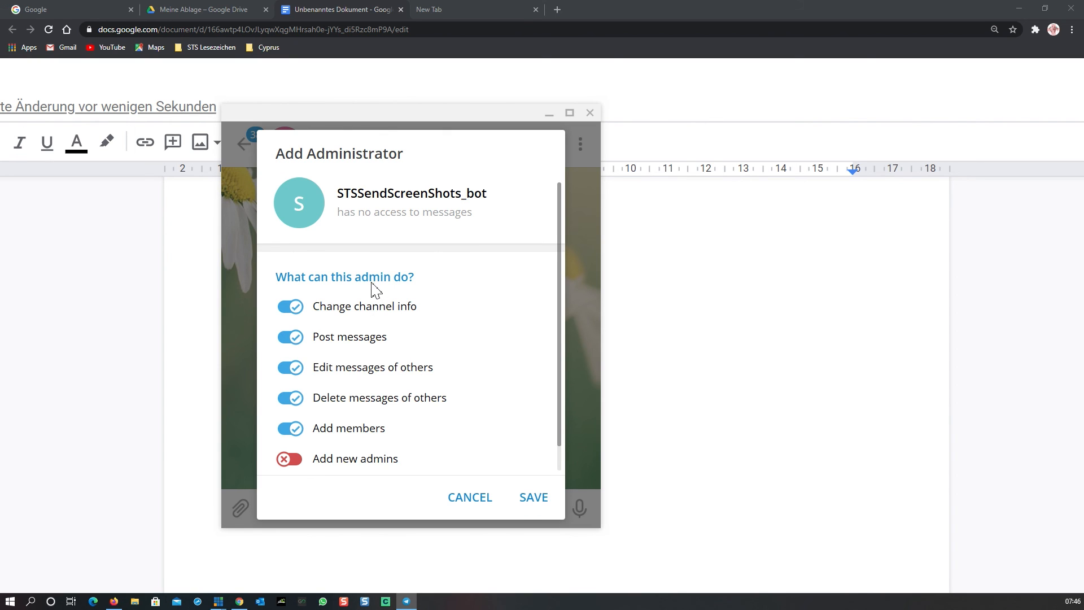
left_click(540, 507)
mouse_move(539, 507)
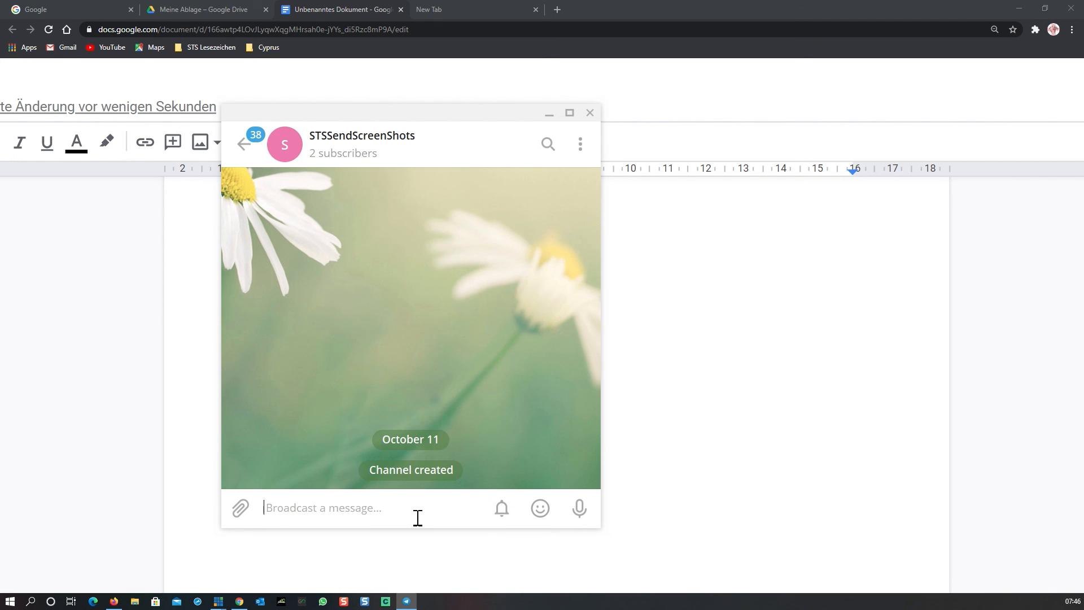
- Open the channel info and review the channel's subscriber list, then close it
left_click(350, 161)
scroll(435, 262, "down", 2)
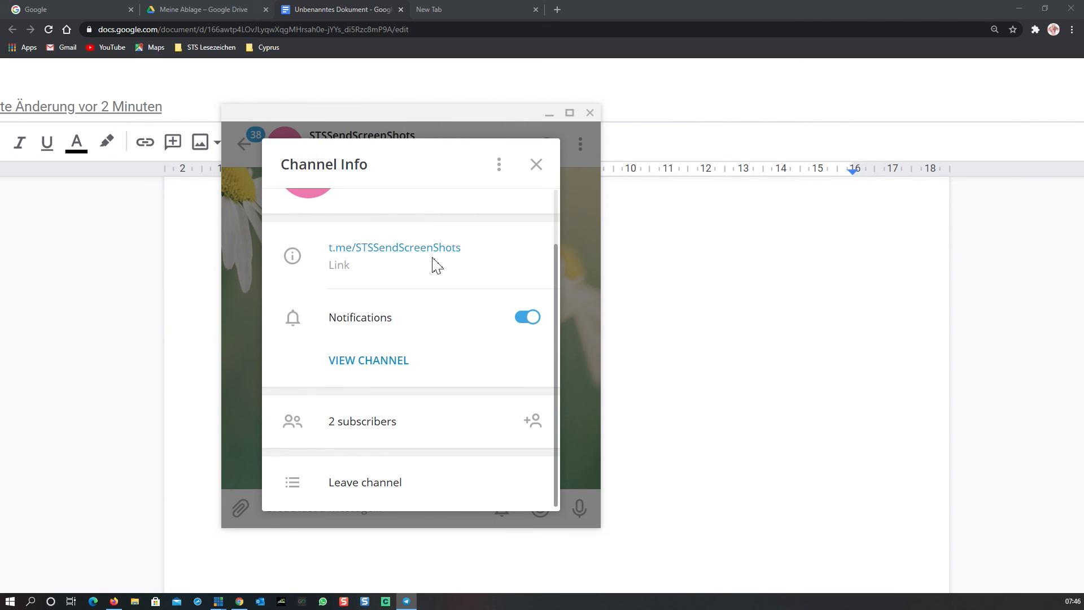
left_click(368, 429)
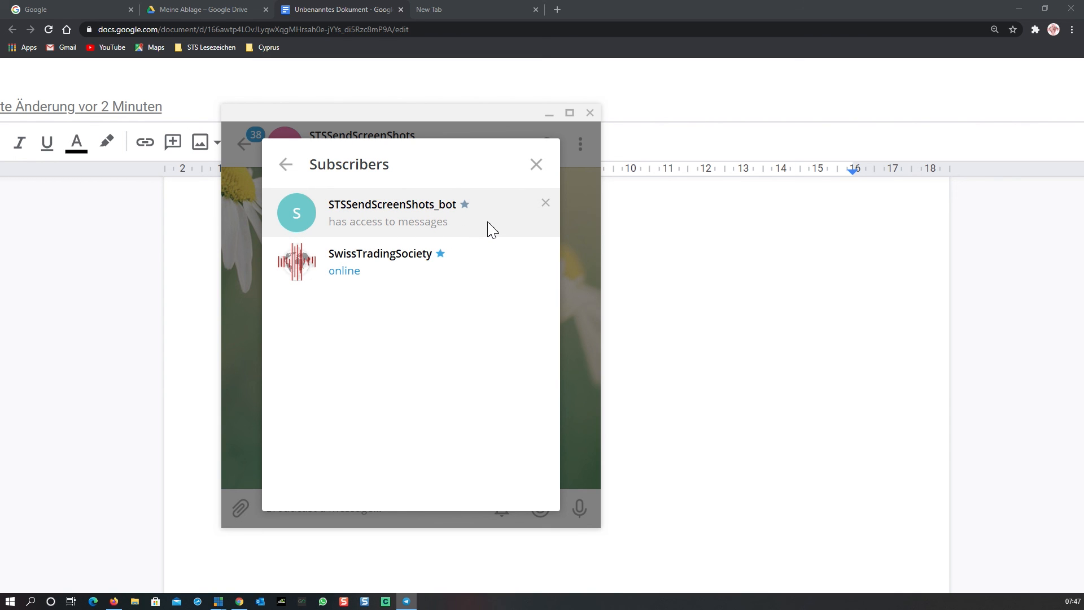
left_click(534, 164)
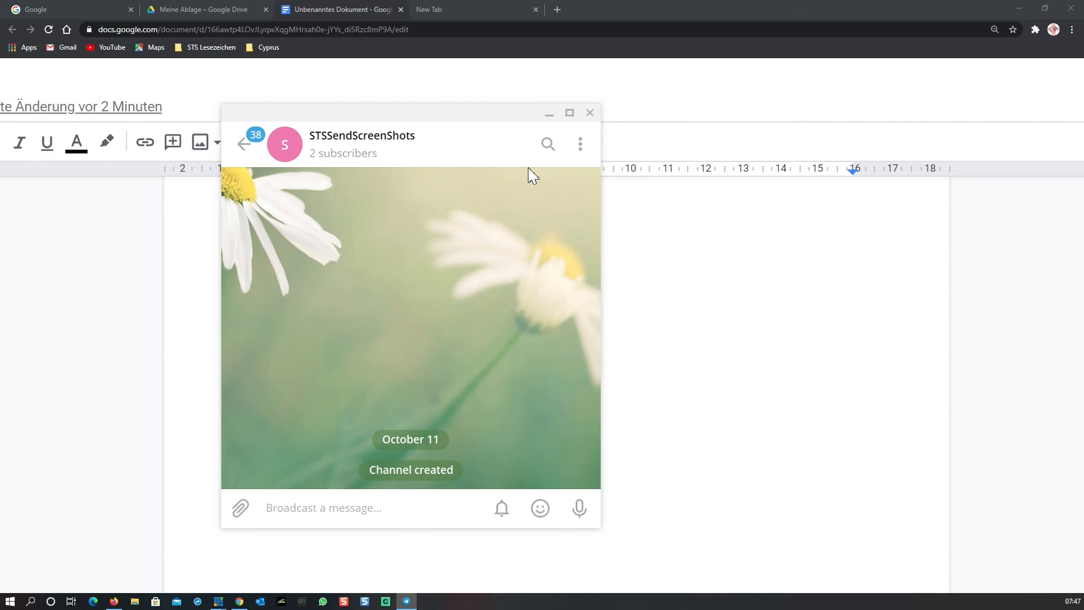